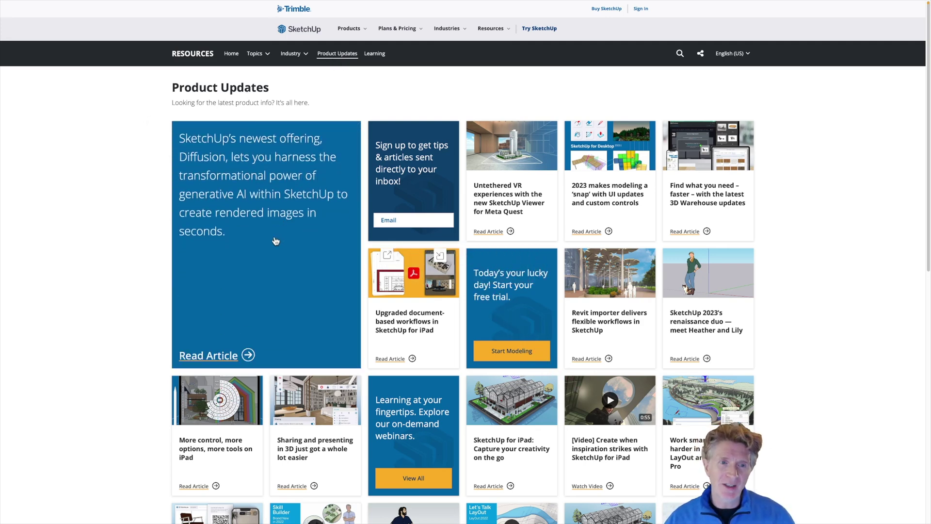
Open the article on SketchUp's newest offering, Diffusion, and look through its introduction
click(276, 241)
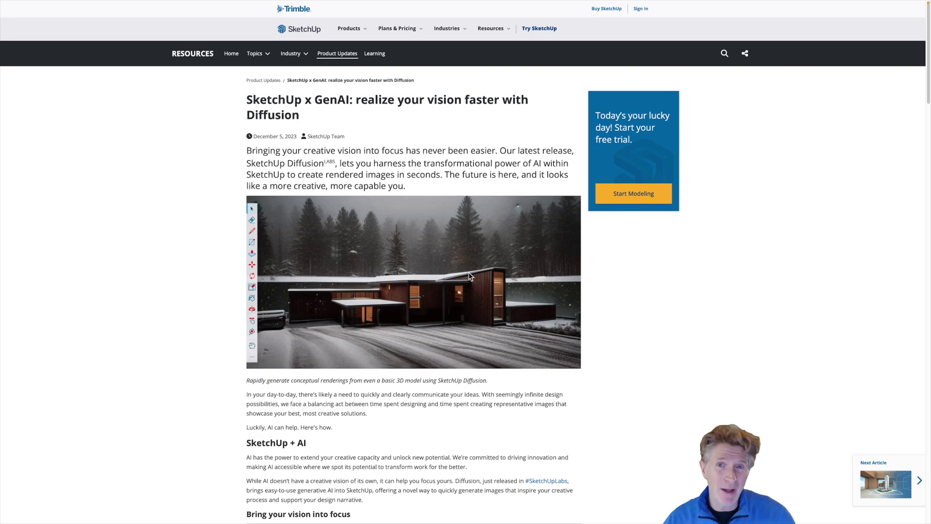
scroll(468, 277, down, 3)
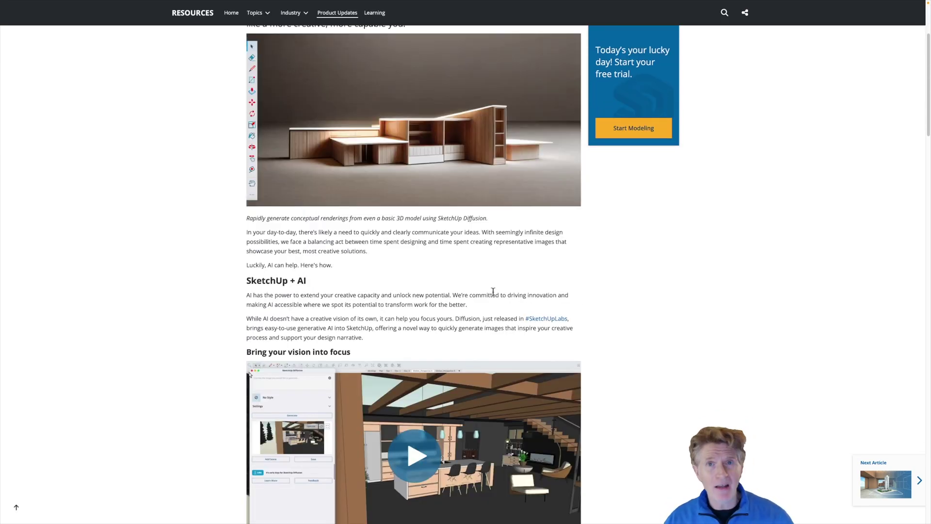
scroll(397, 155, up, 3)
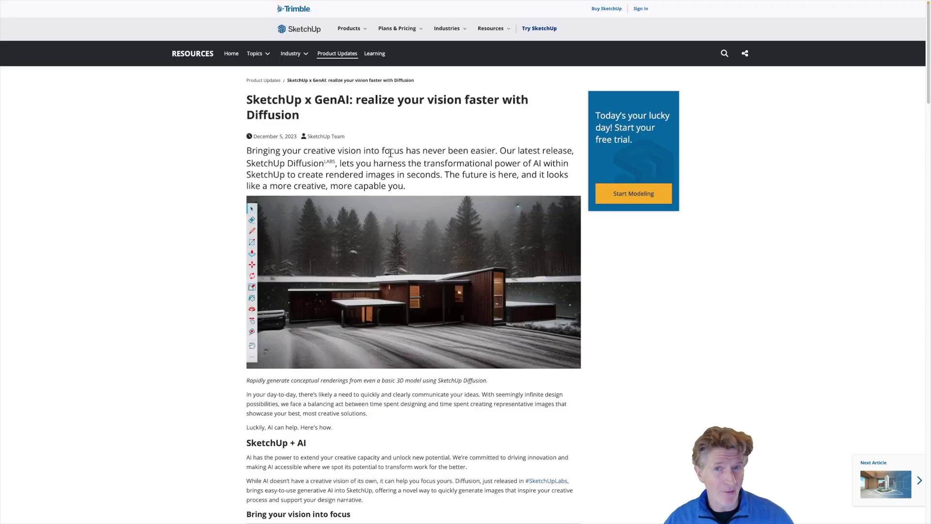
Switch to SketchUp and open the Extension Warehouse
mouse_move(607, 511)
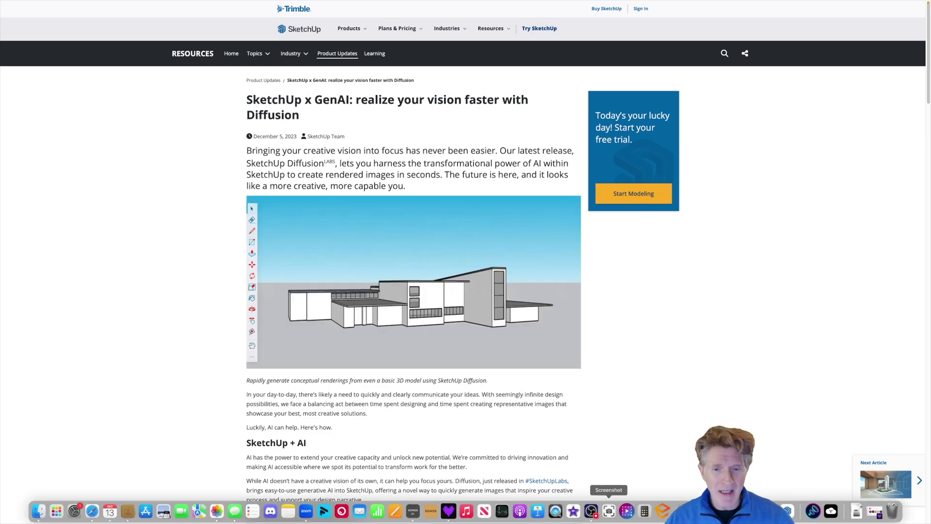
click(769, 511)
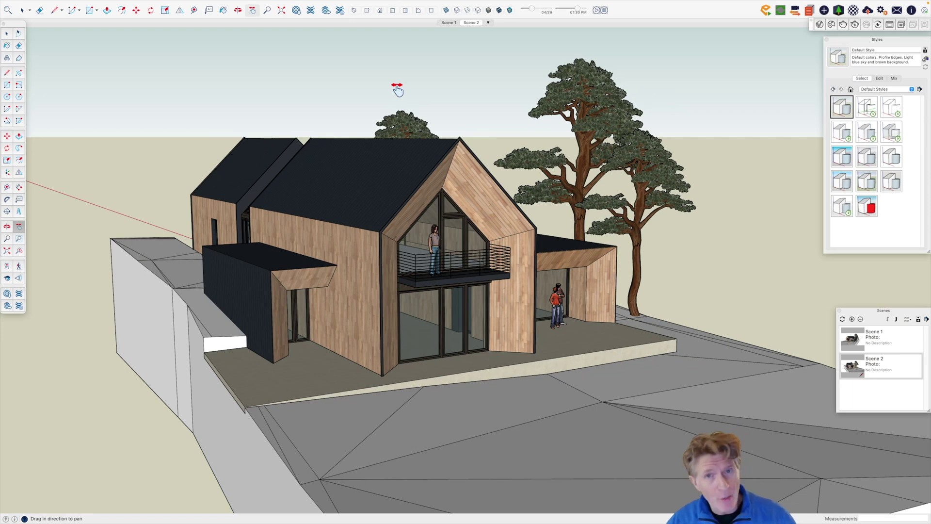
click(206, 4)
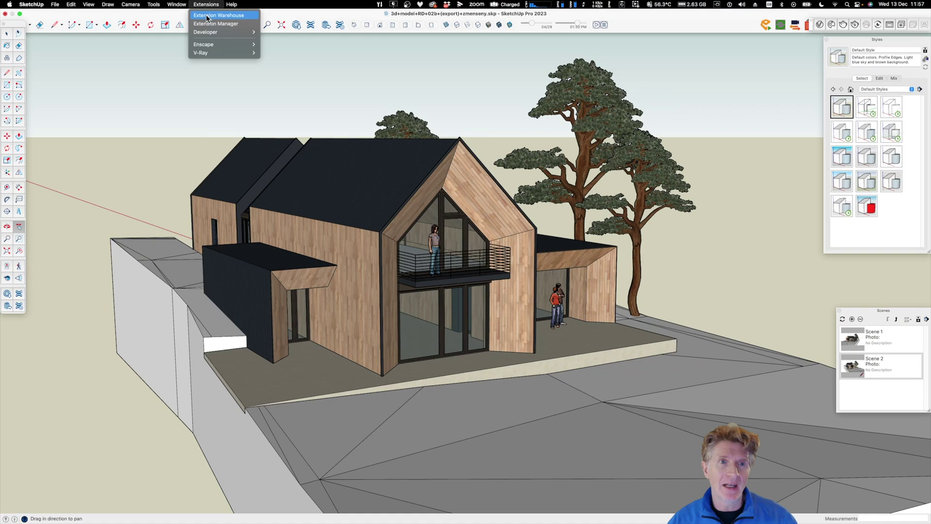
click(206, 15)
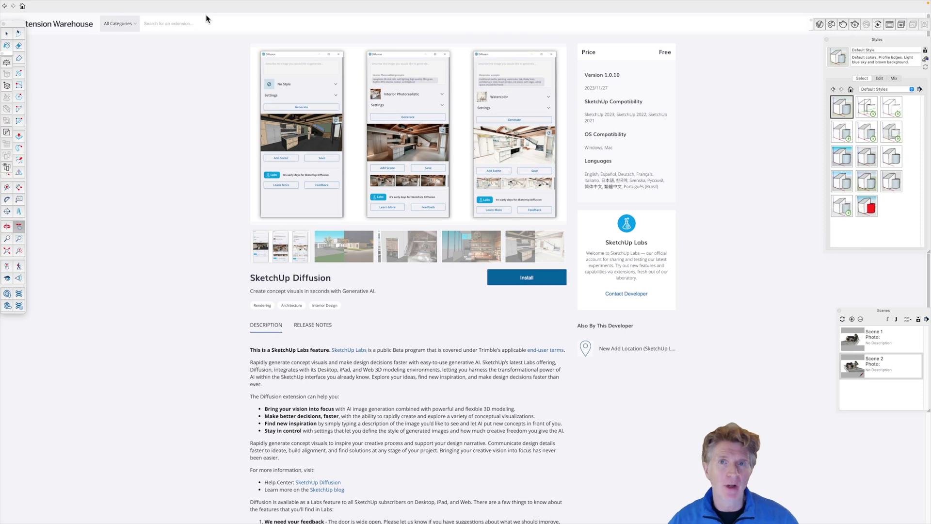
Search the Extension Warehouse for "diffusion" and open the SketchUp Diffusion page
click(160, 25)
text(diffusio)
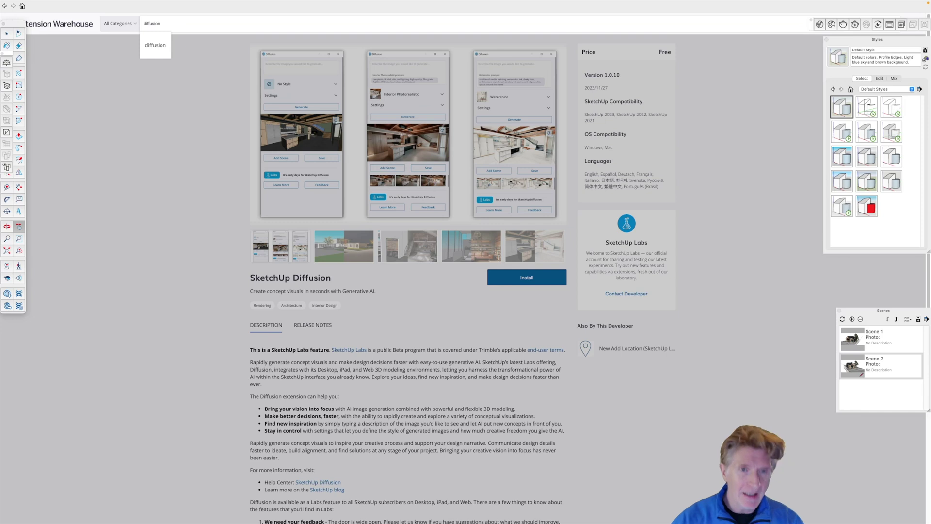
text(n)
key(Return)
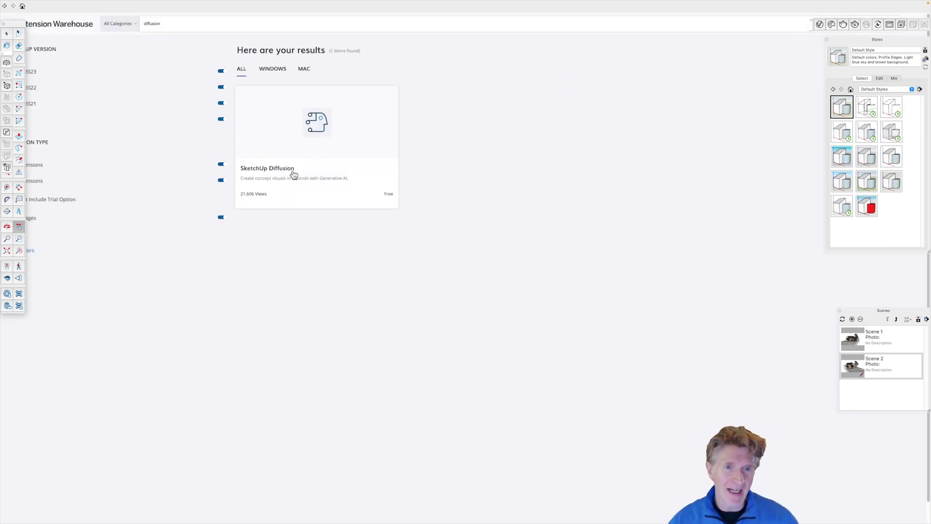
click(321, 126)
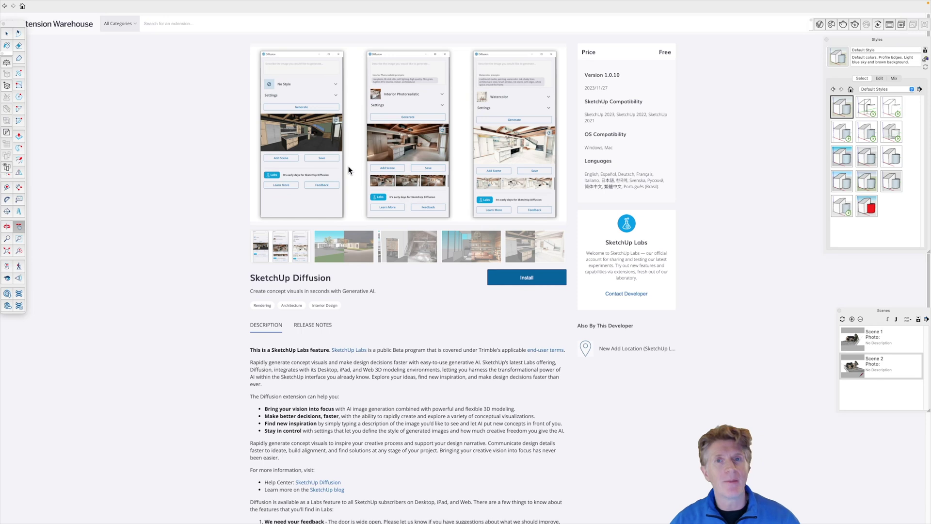
Install the SketchUp Diffusion extension and return to the house model
click(517, 277)
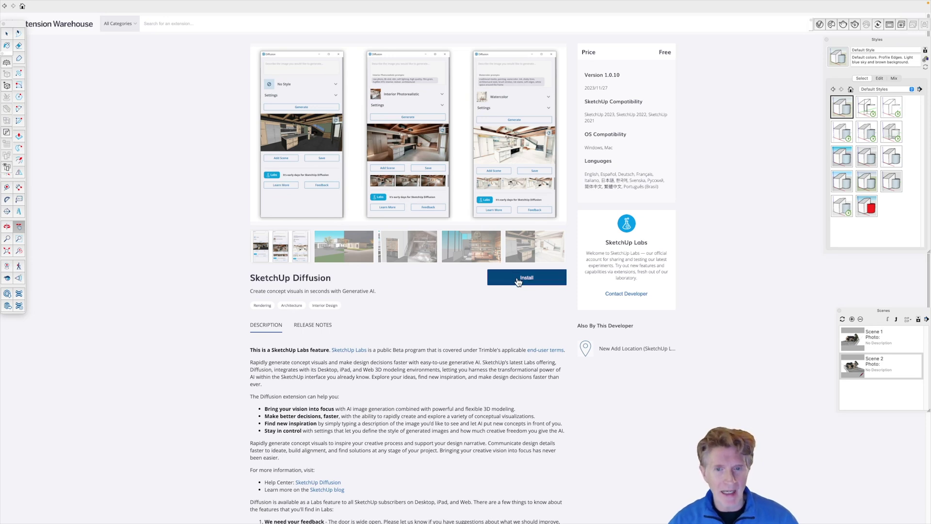
click(487, 195)
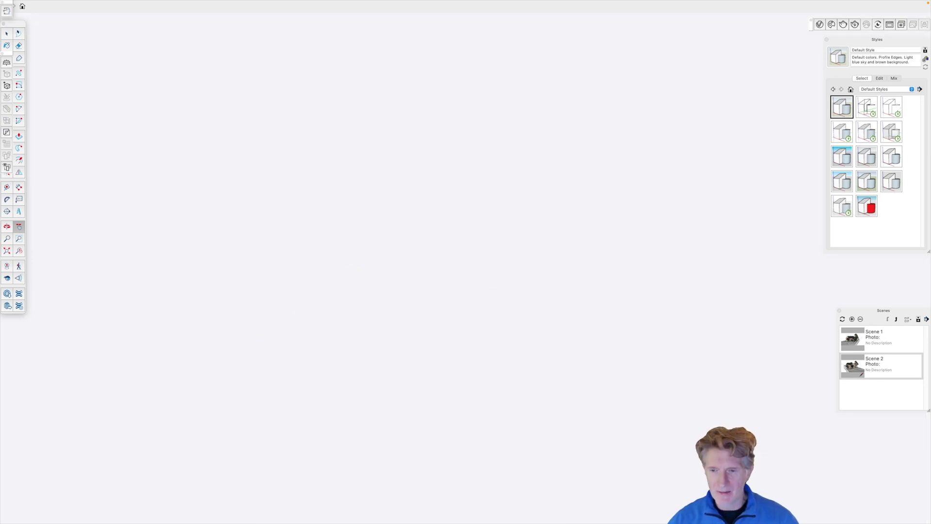
mouse_move(788, 510)
click(788, 510)
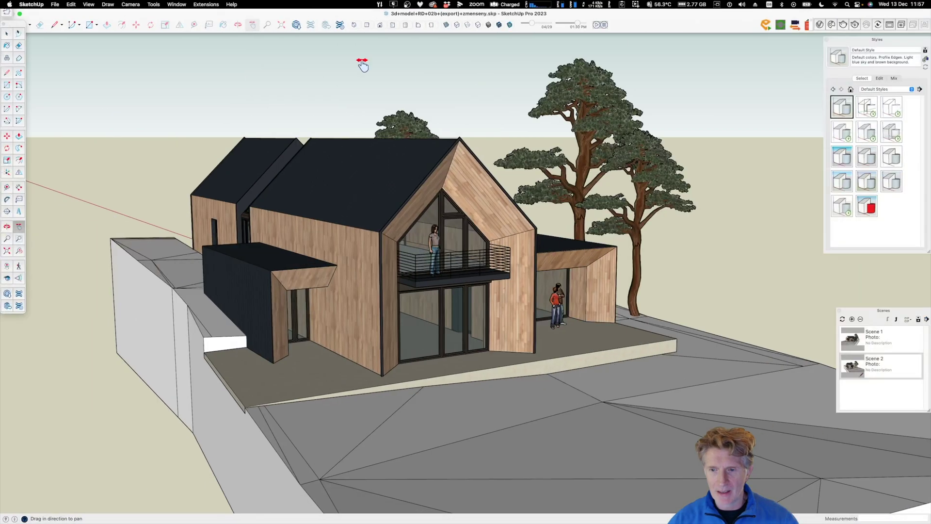
Install the extension file su_diffusion_1.0.10.rbz from the Downloads folder through the Extension Manager
click(206, 4)
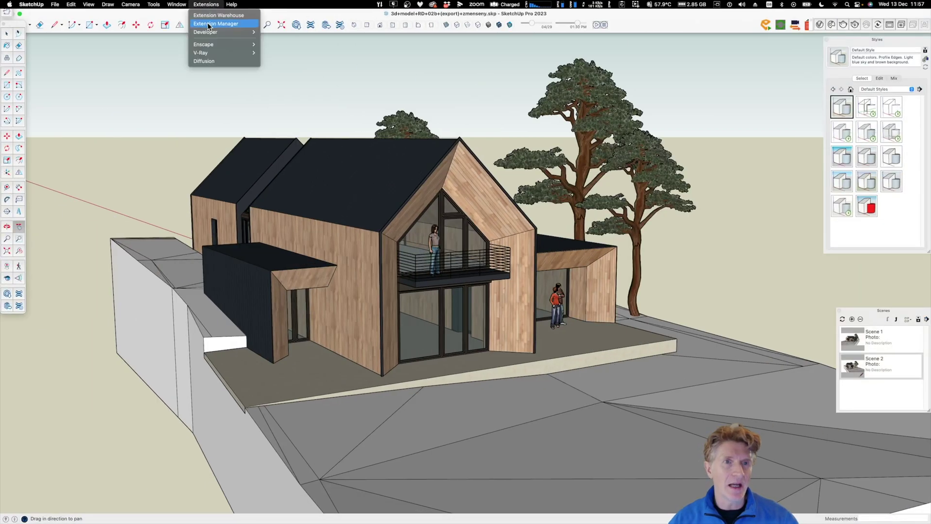
click(208, 23)
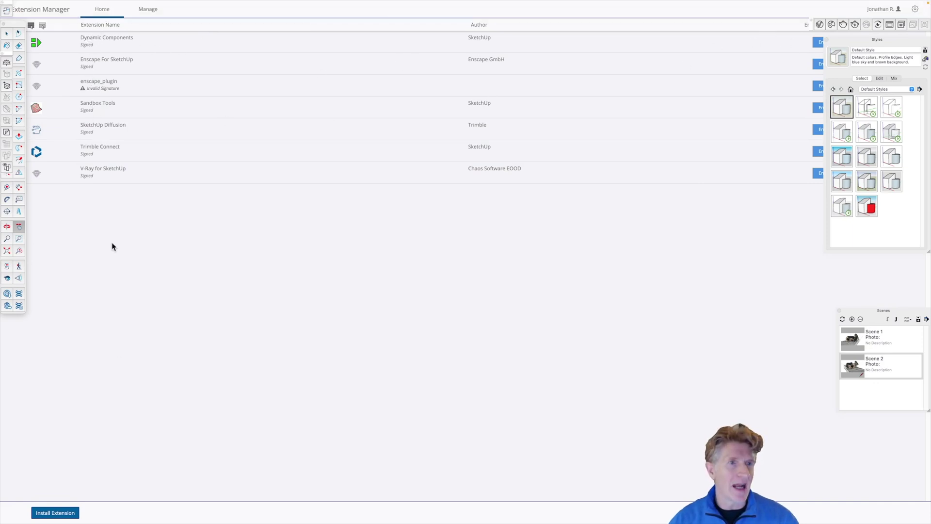
click(57, 512)
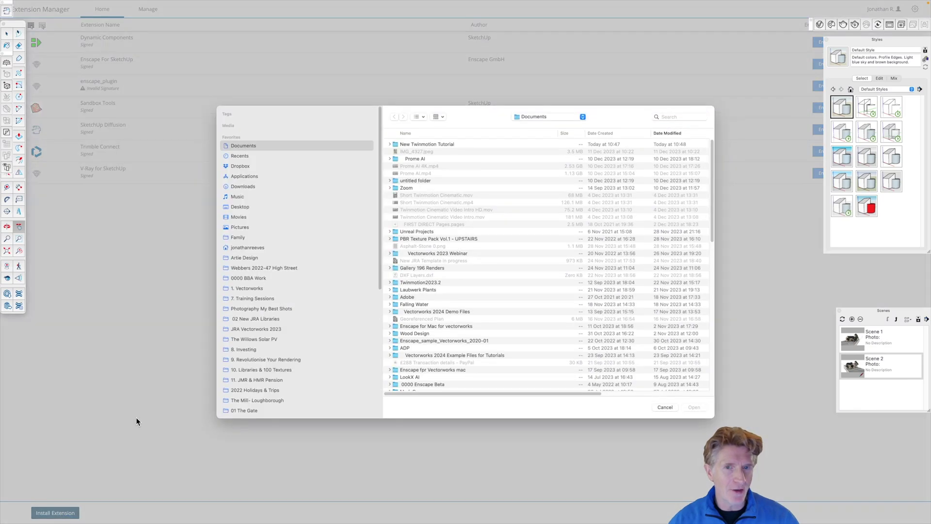
click(241, 187)
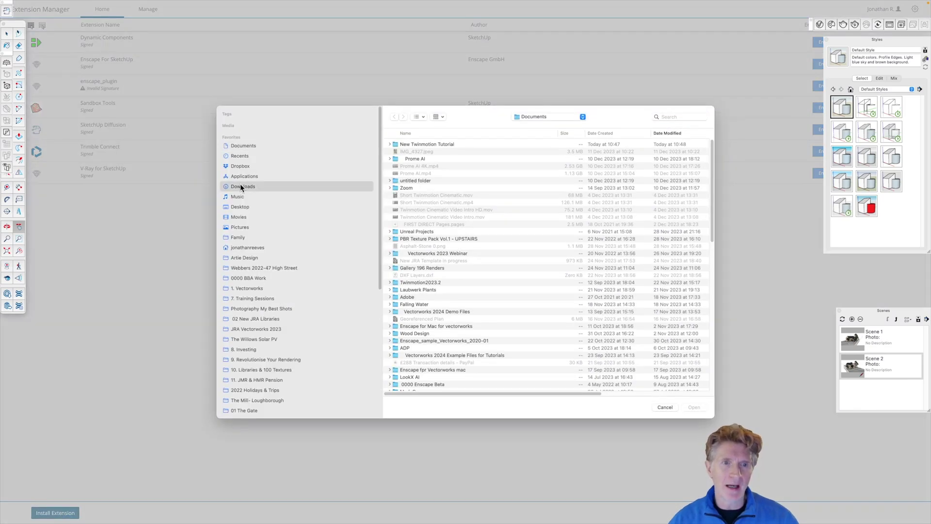
click(427, 144)
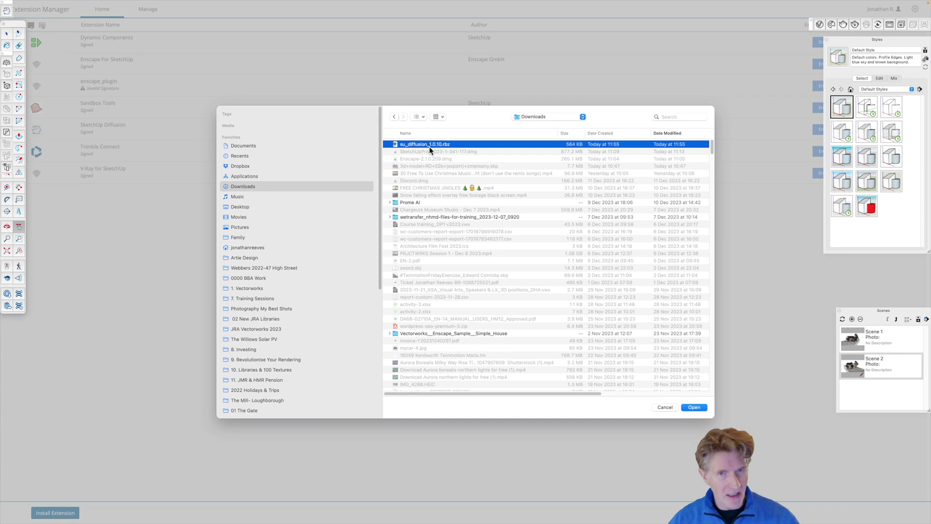
click(694, 406)
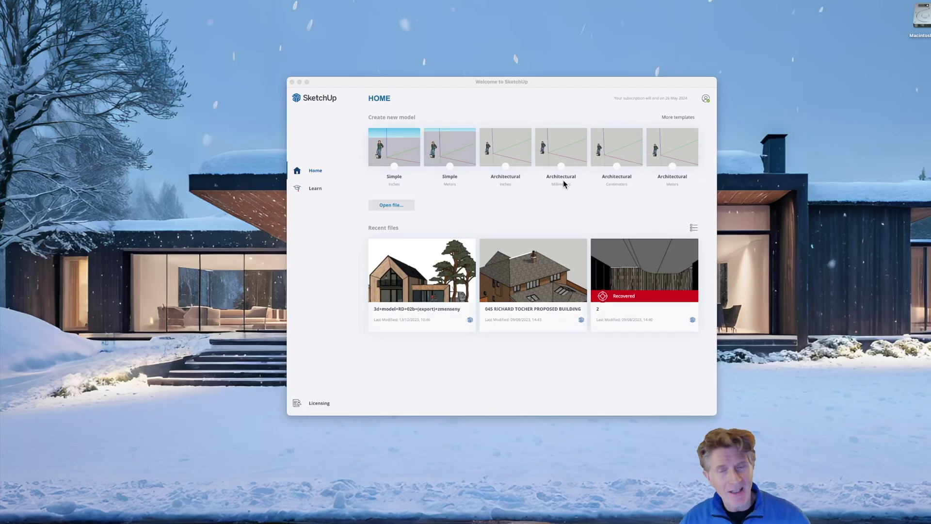
Open the recent model 3d+model+RD+02b+(export)+zmenseny and set an elevated view of the house's gabled front
click(437, 286)
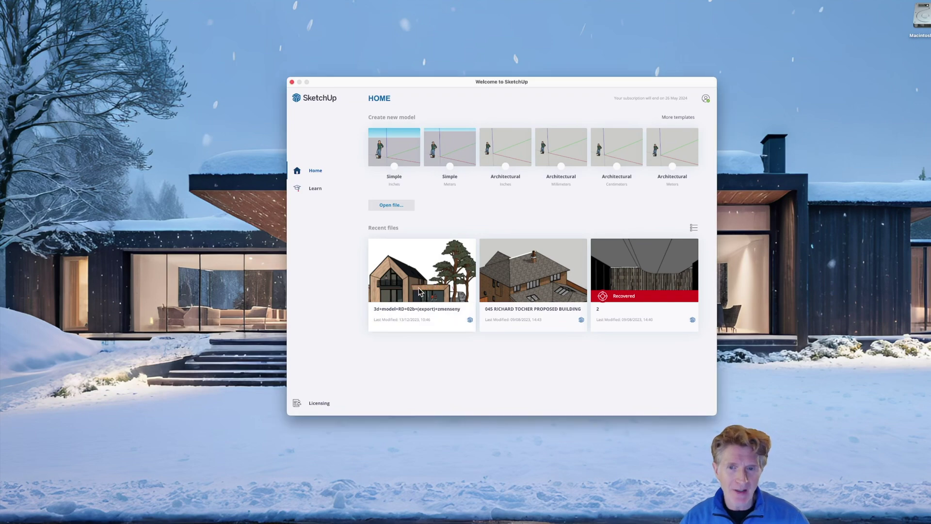
click(418, 288)
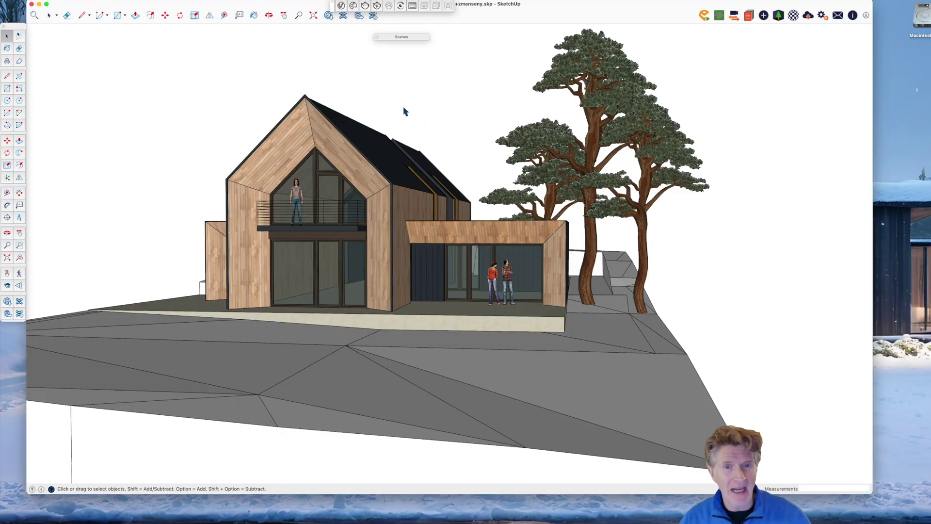
key(o)
drag(405, 239, 493, 286)
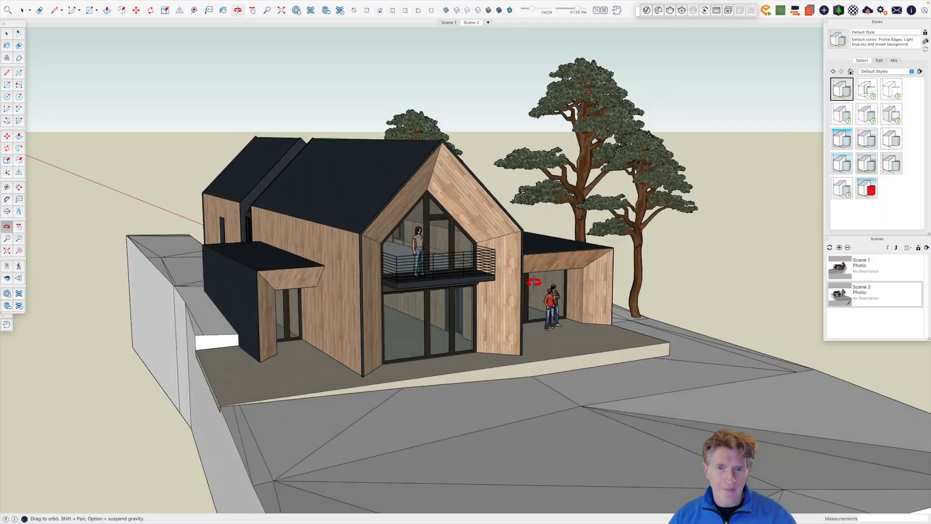
mouse_move(543, 289)
mouse_down()
mouse_move(306, 296)
mouse_move(382, 266)
mouse_move(443, 282)
mouse_move(428, 322)
mouse_move(304, 357)
mouse_move(243, 352)
mouse_move(376, 291)
mouse_move(459, 299)
mouse_move(558, 284)
mouse_up()
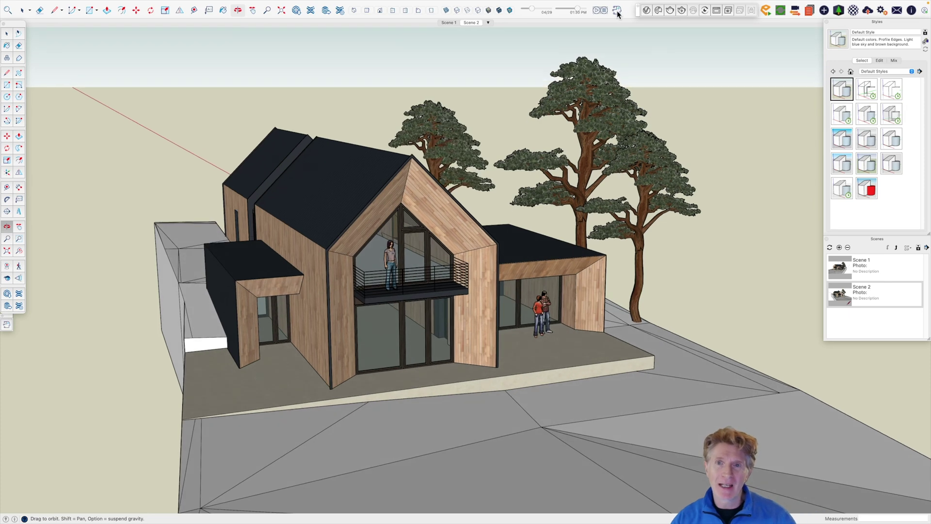
Open Diffusion and generate images of the current view in the Exterior Photorealistic style without a text prompt
click(616, 11)
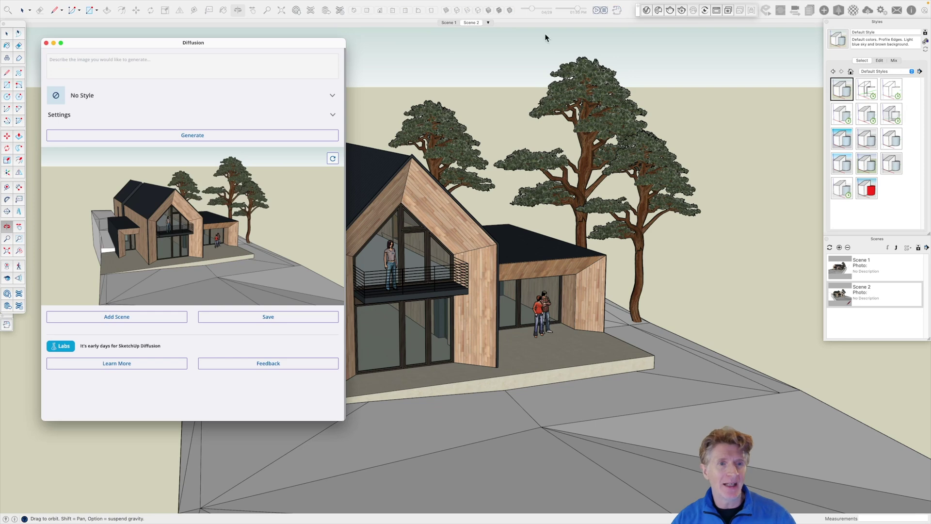
click(248, 98)
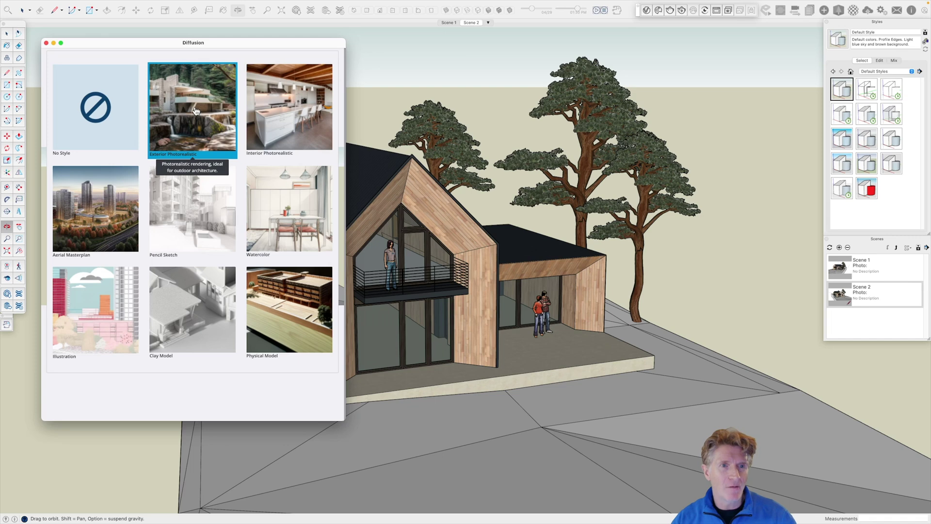
click(180, 132)
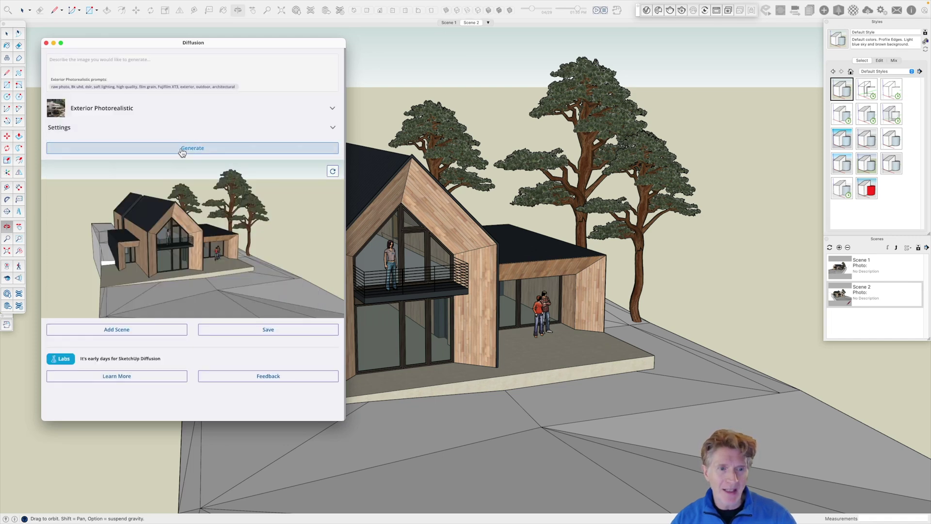
click(183, 151)
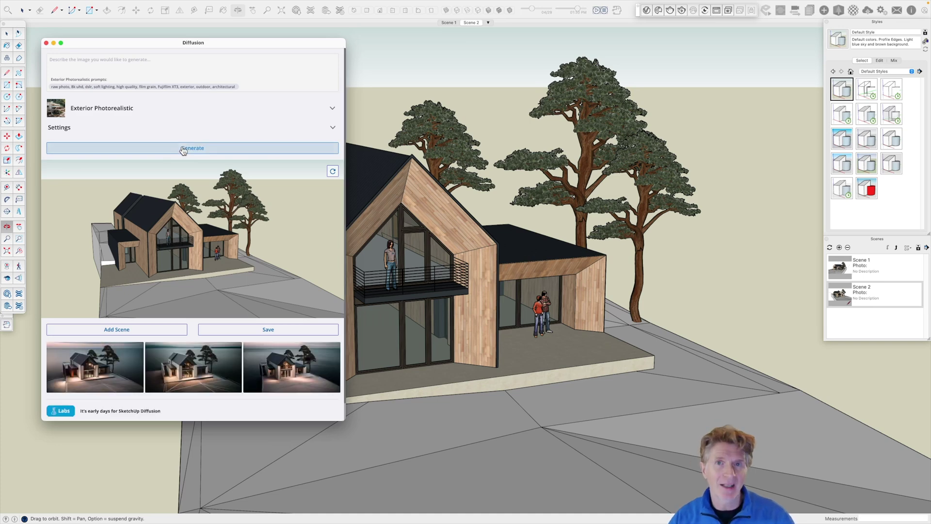
Compare the three generated images and examine the first one in the enlarged Diffusion window
click(96, 379)
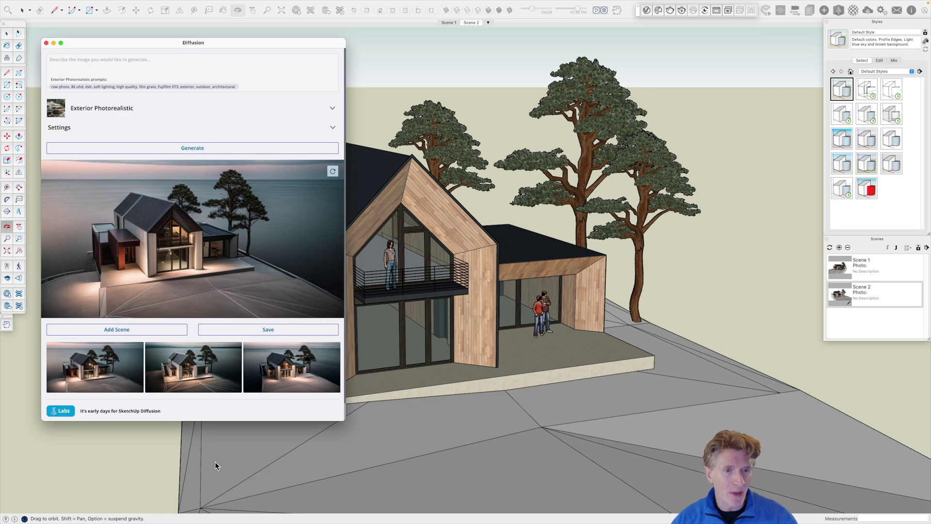
click(176, 379)
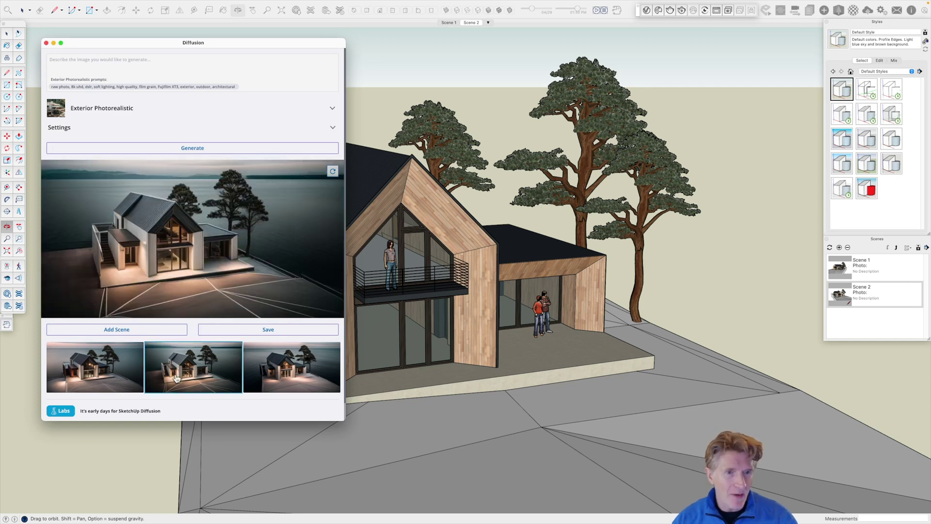
click(283, 372)
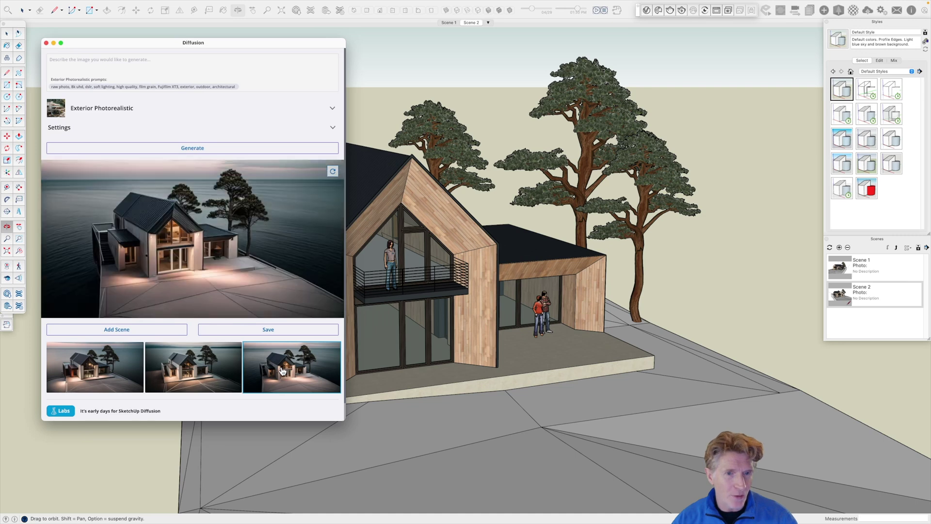
click(111, 359)
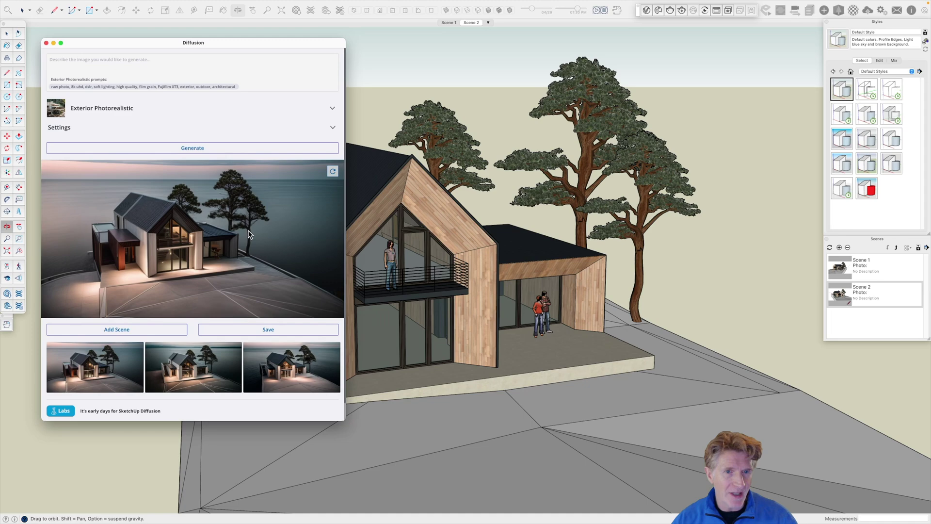
click(248, 331)
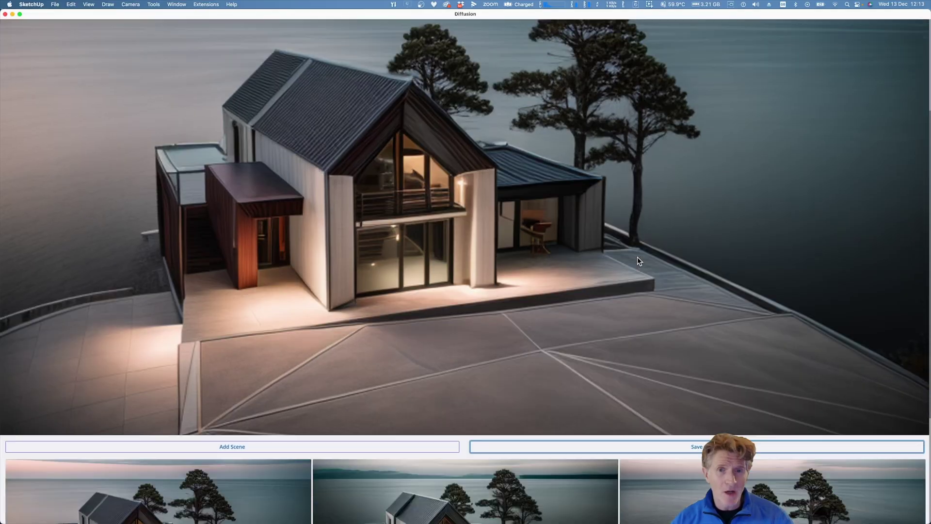
Save the second and third generated images as PNG files in the Diffusion folder, keeping the suggested names
scroll(638, 260, down, 5)
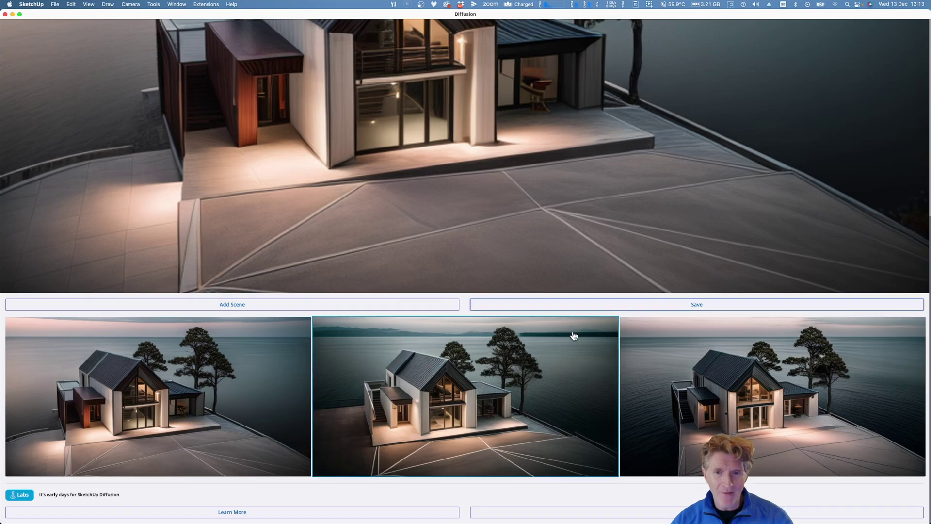
click(574, 336)
scroll(754, 143, up, 10)
scroll(909, 140, down, 10)
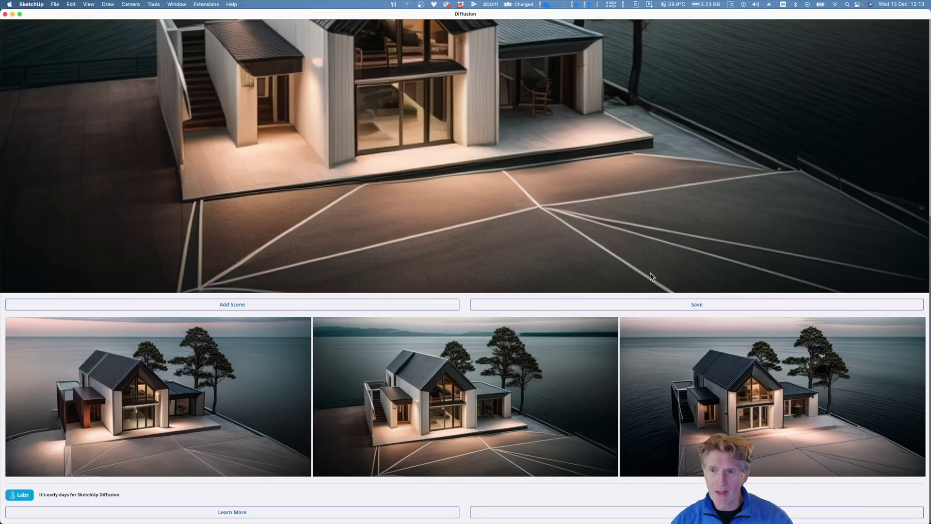
click(689, 305)
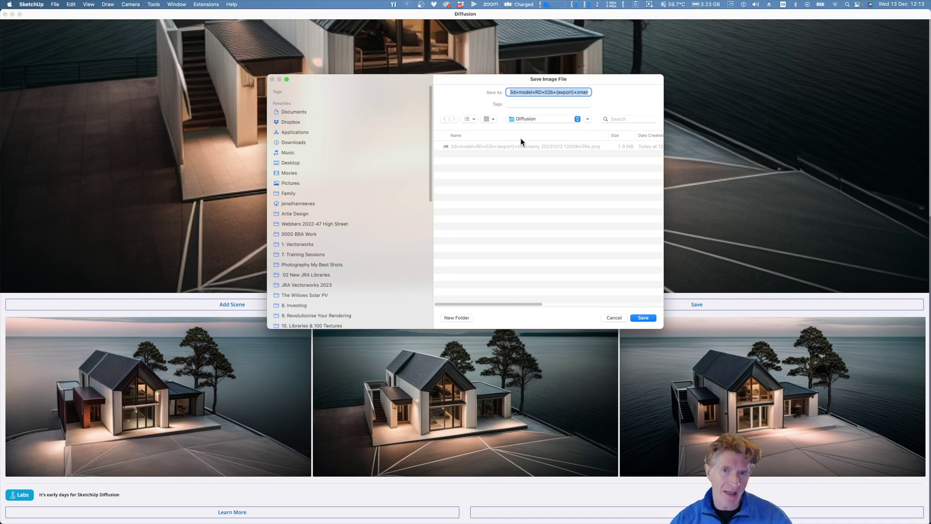
click(639, 317)
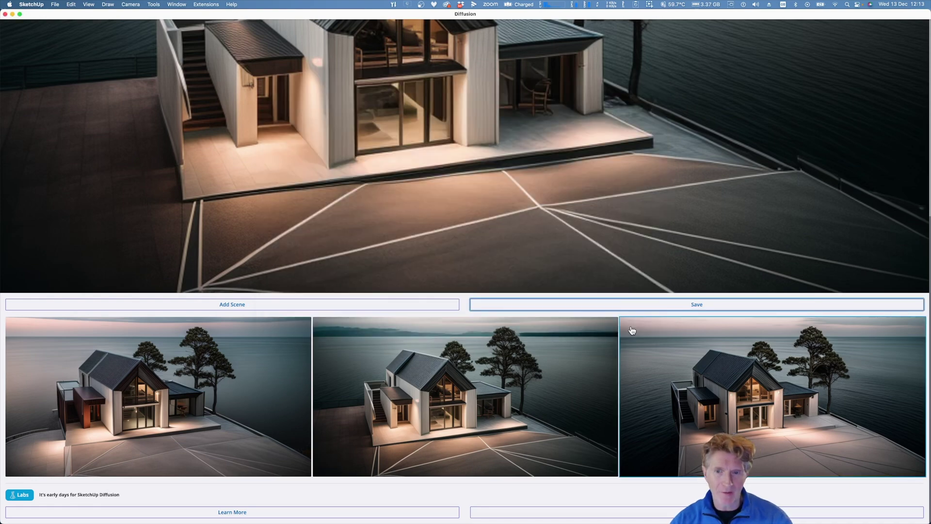
click(702, 321)
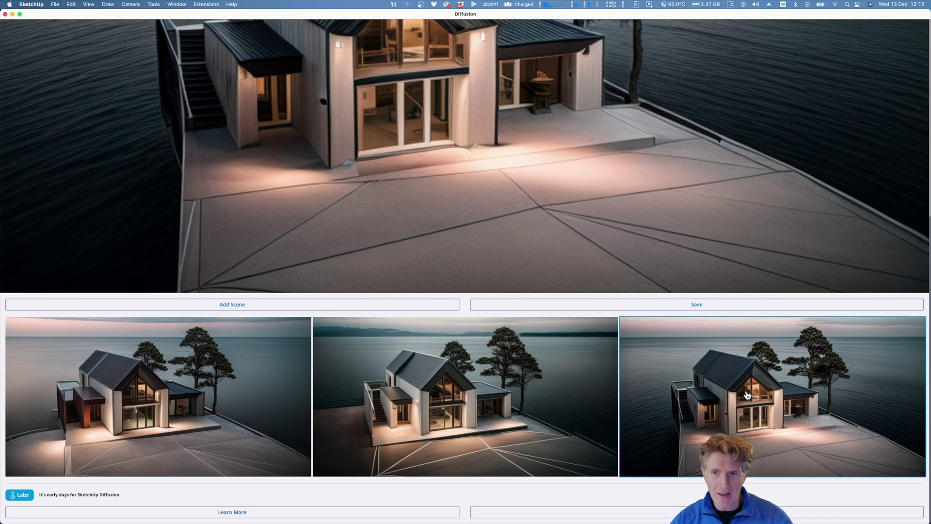
click(698, 305)
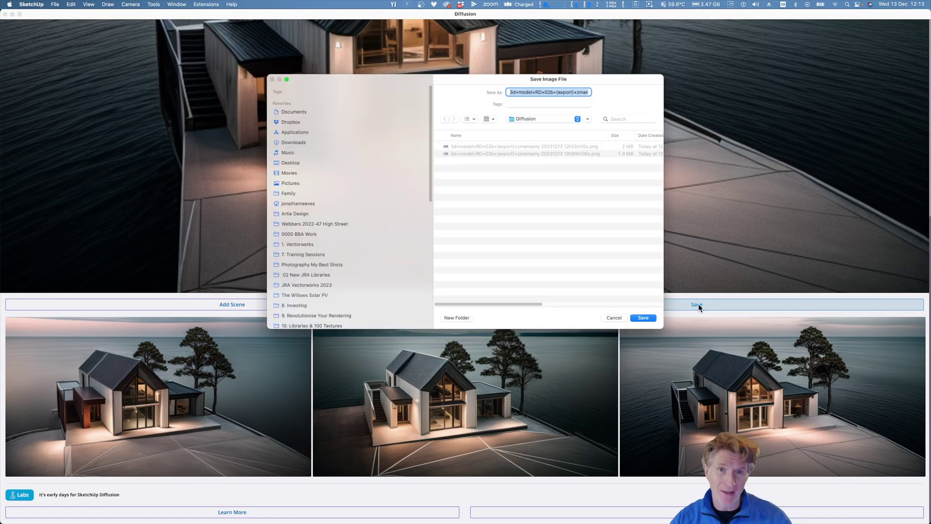
click(639, 318)
Generate new images with the prompt "cinematic winter sunrise scene set in forest with snow falling" in the Exterior Photorealistic style
scroll(692, 201, up, 10)
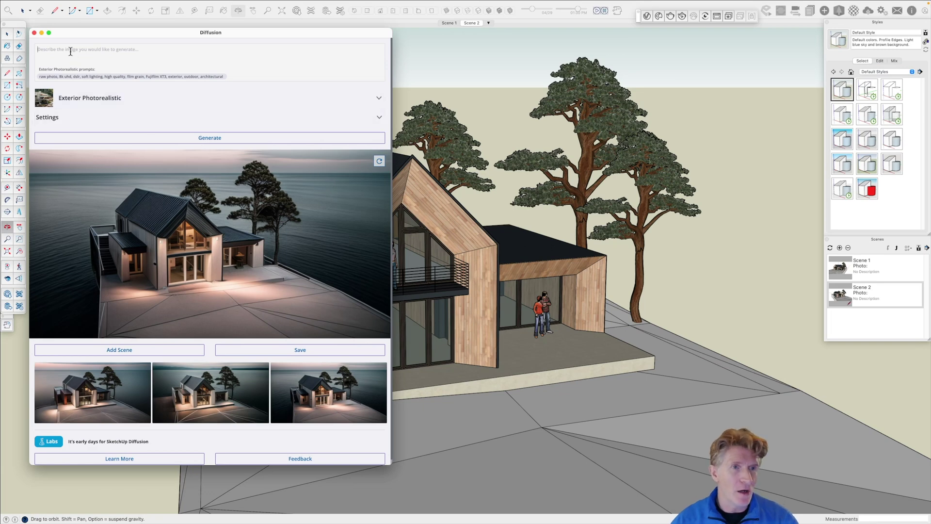
text(cinematic winter sunrise scene set in forest with snow falling)
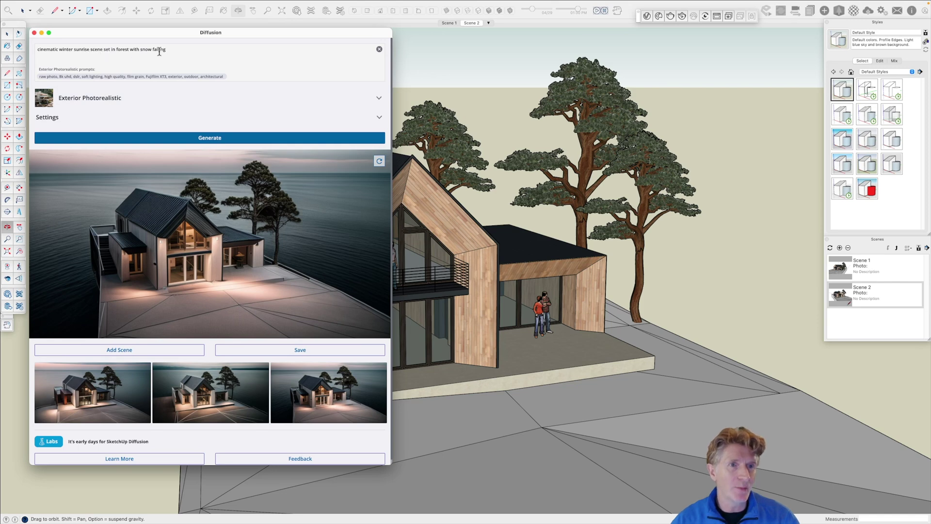
click(221, 138)
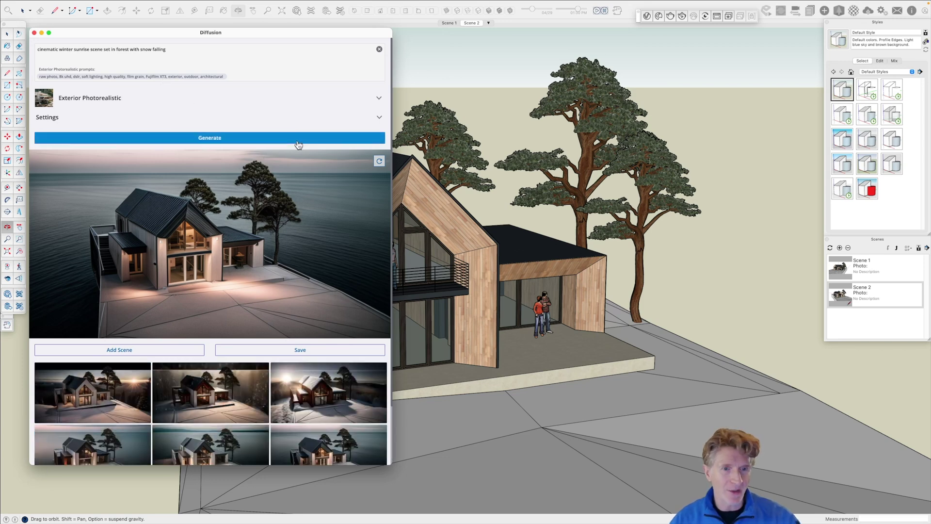
Enlarge the Diffusion window and examine each of the three winter forest images at full size
click(96, 401)
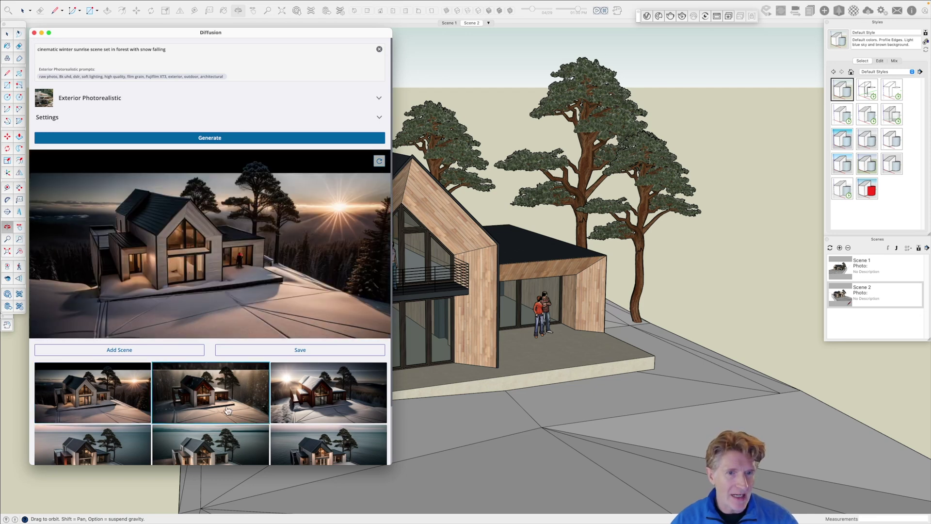
click(48, 32)
scroll(543, 231, down, 6)
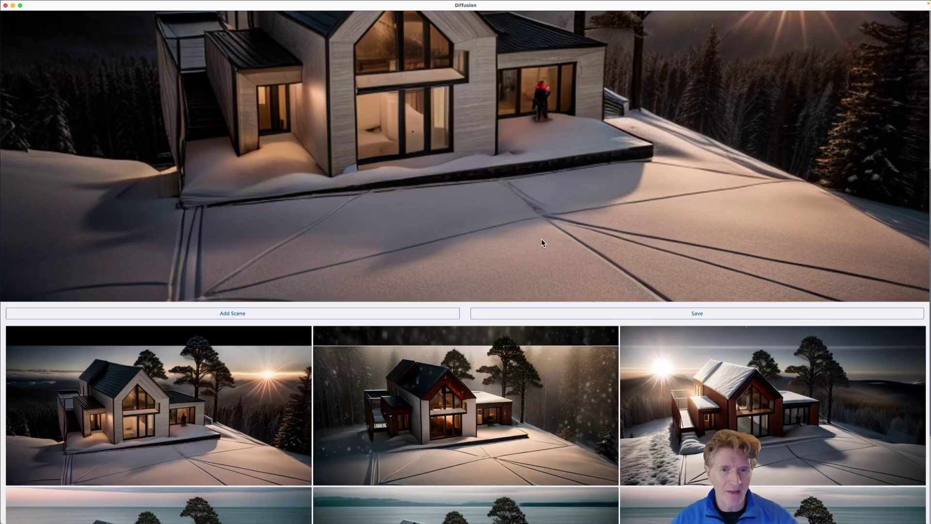
scroll(541, 239, up, 2)
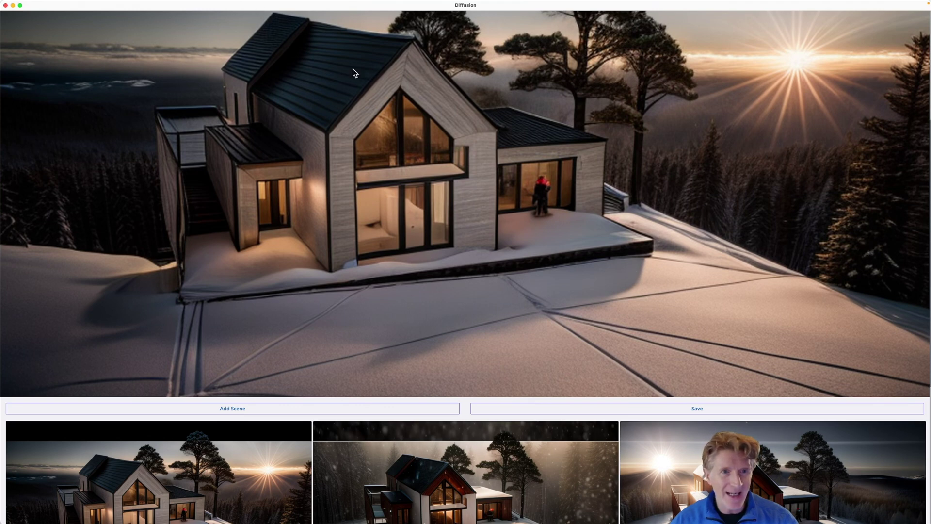
scroll(397, 459, down, 5)
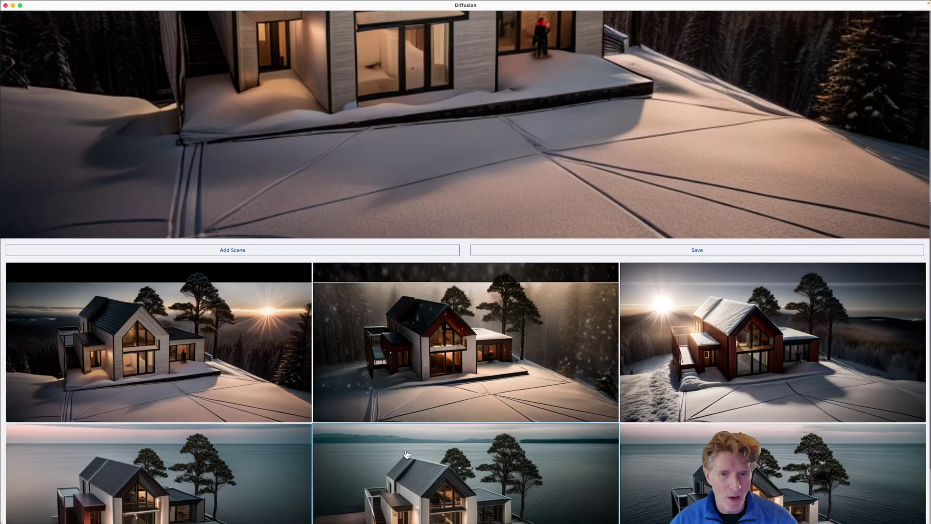
click(463, 335)
scroll(481, 272, up, 10)
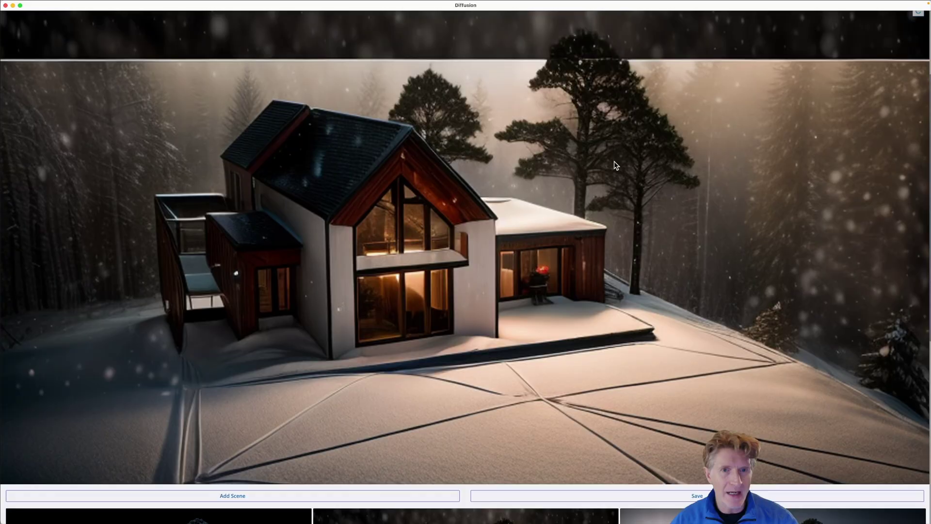
scroll(614, 161, down, 5)
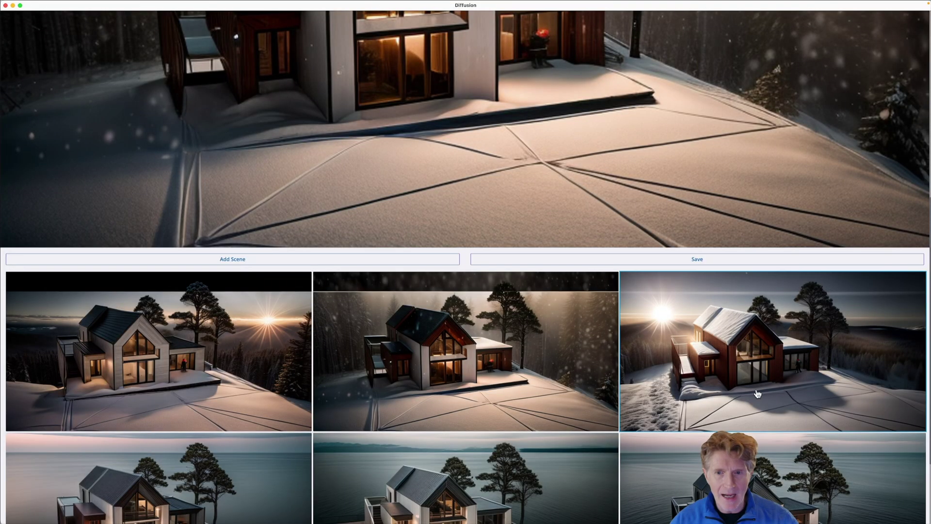
click(738, 388)
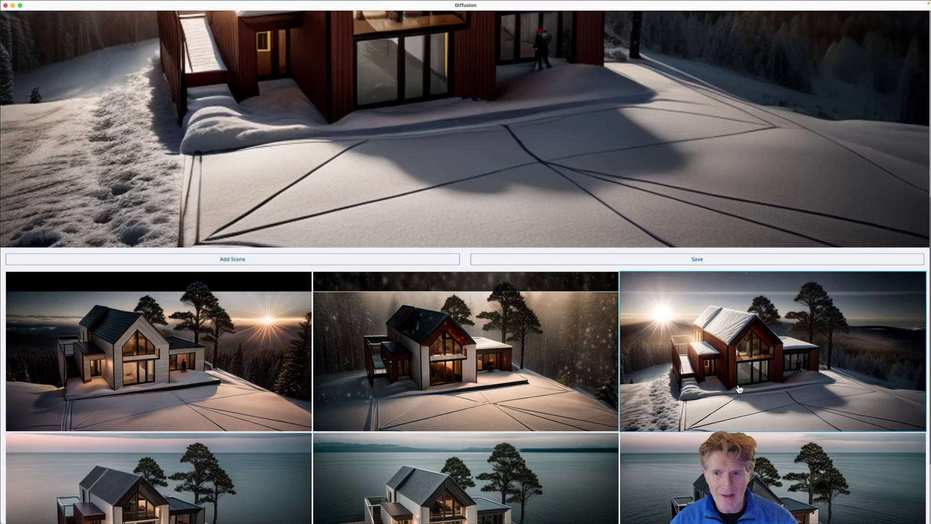
scroll(738, 388, up, 5)
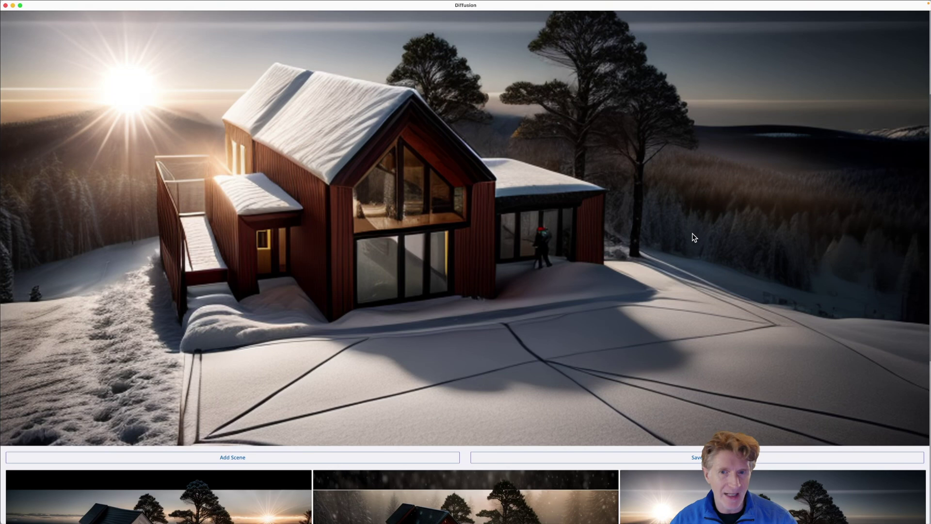
Save all three winter images to the Diffusion folder under the suggested names, starting with the third one
click(662, 461)
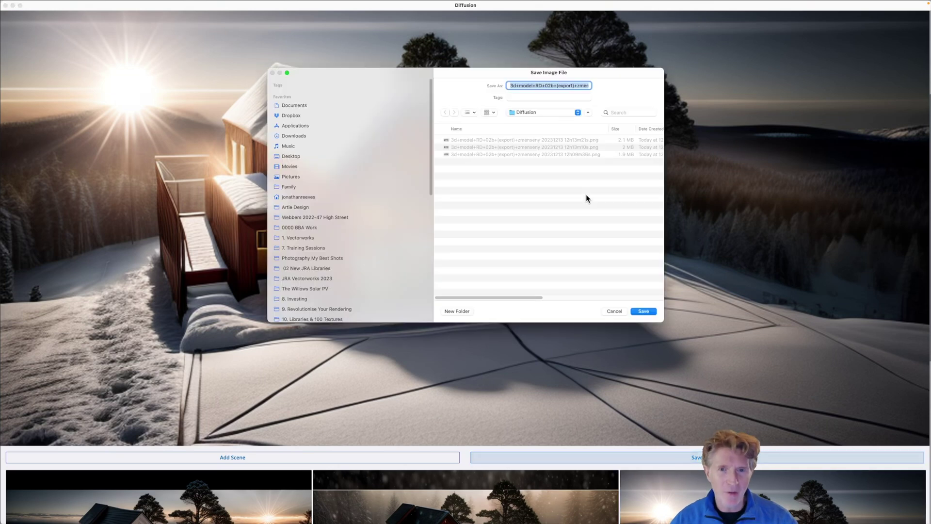
click(643, 312)
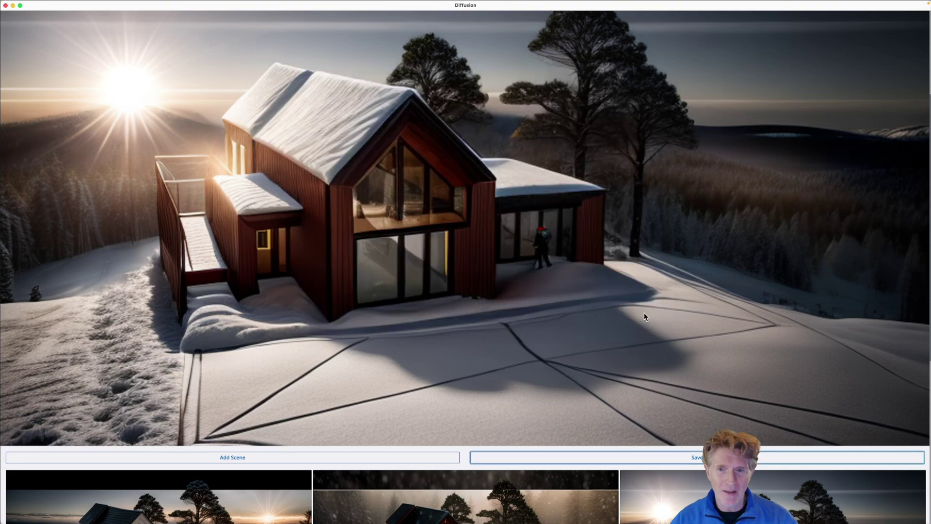
click(518, 492)
click(609, 458)
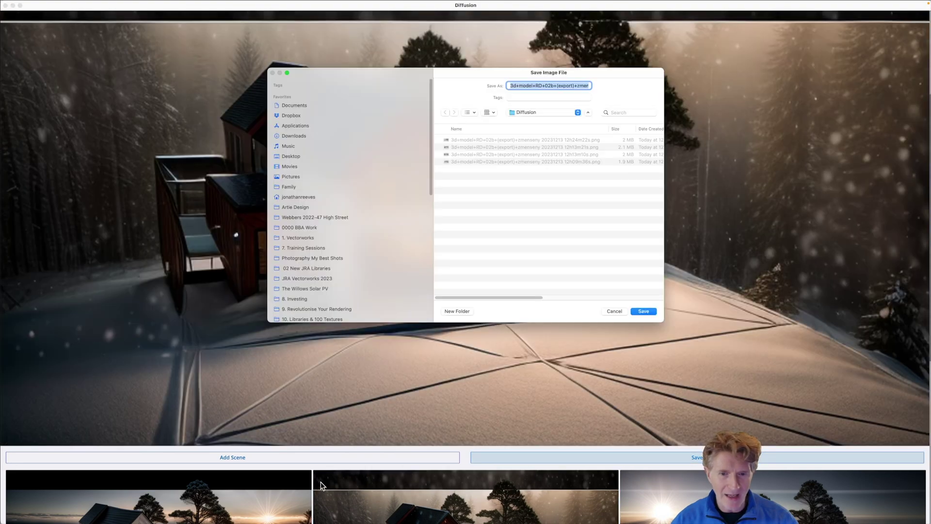
click(644, 312)
click(261, 502)
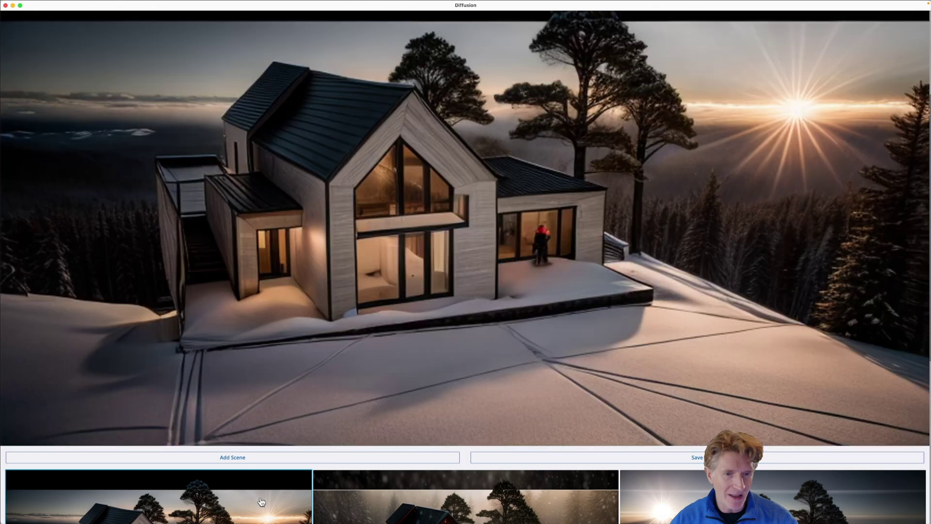
click(650, 458)
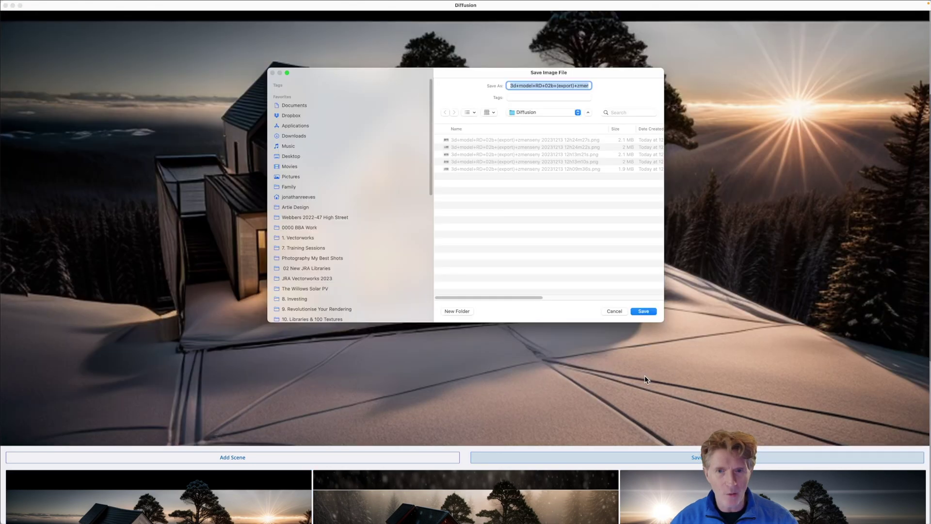
click(644, 311)
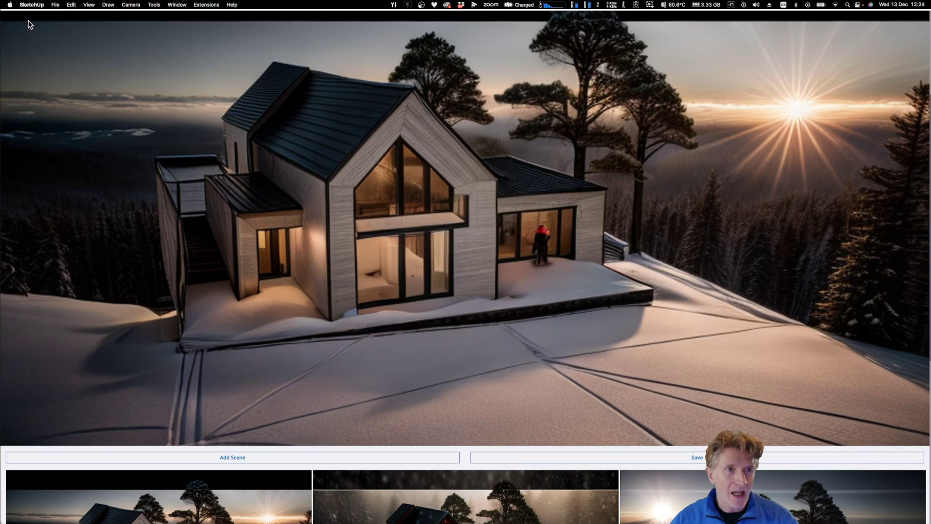
Restore the Diffusion window to its smaller size and orbit the house model
click(23, 9)
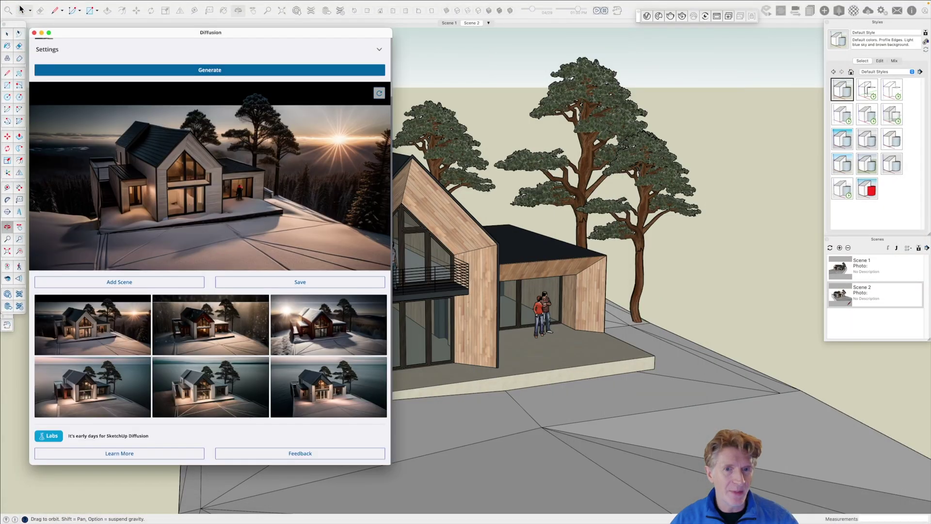
click(636, 324)
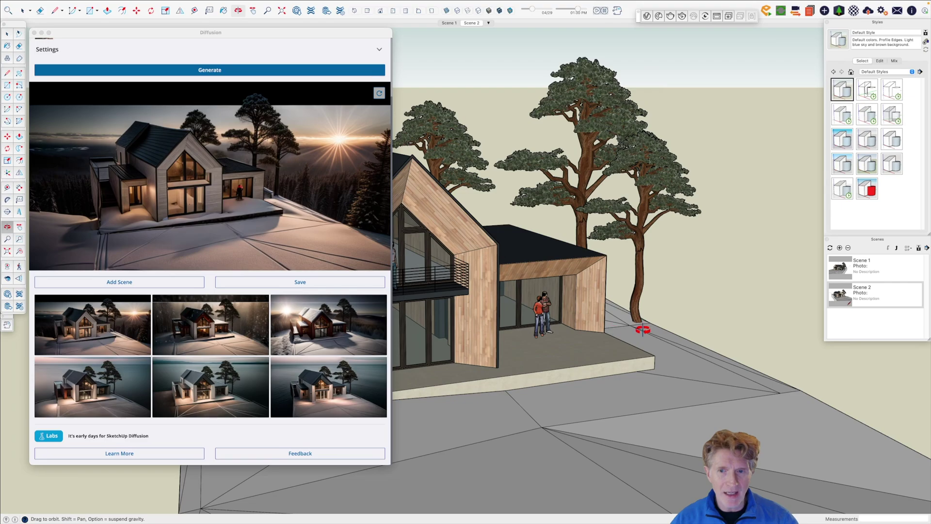
drag(634, 327, 561, 333)
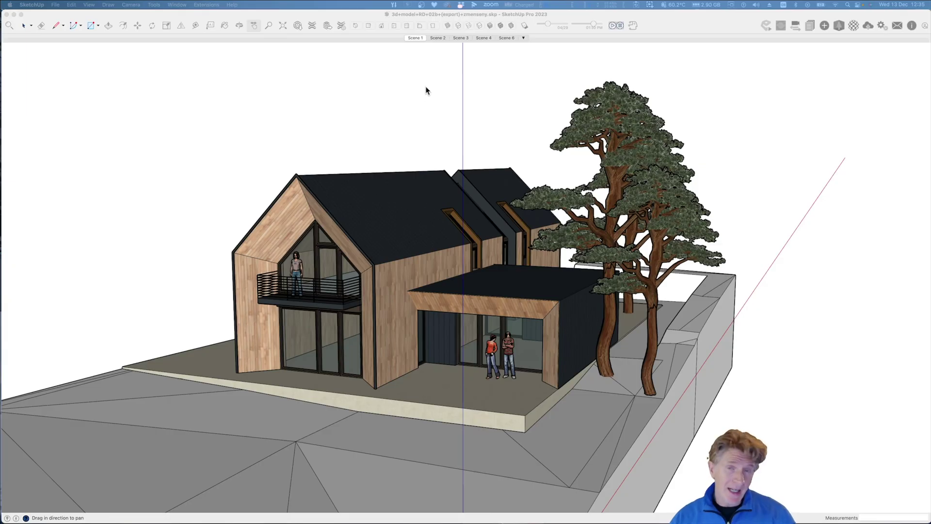
Switch the model to Scene 3, turn on shadows and move the shadow date towards the end of the year
click(437, 37)
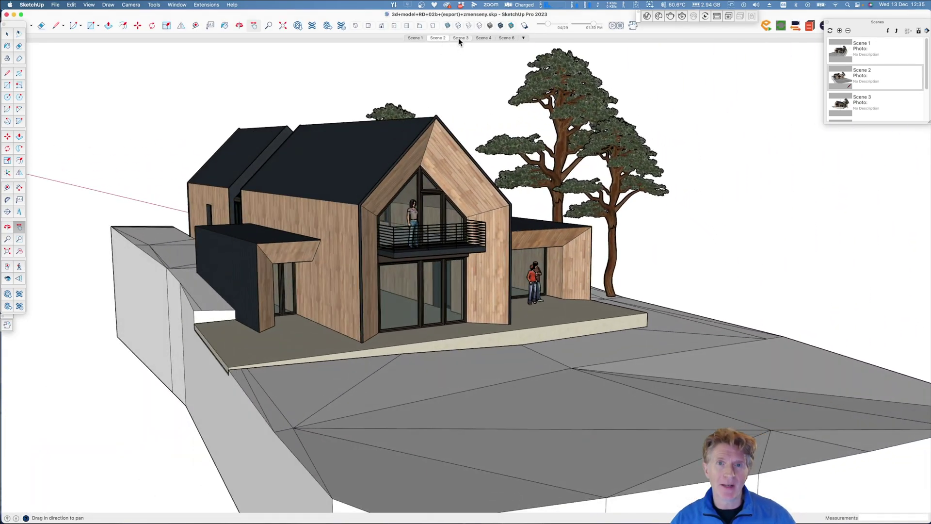
click(459, 38)
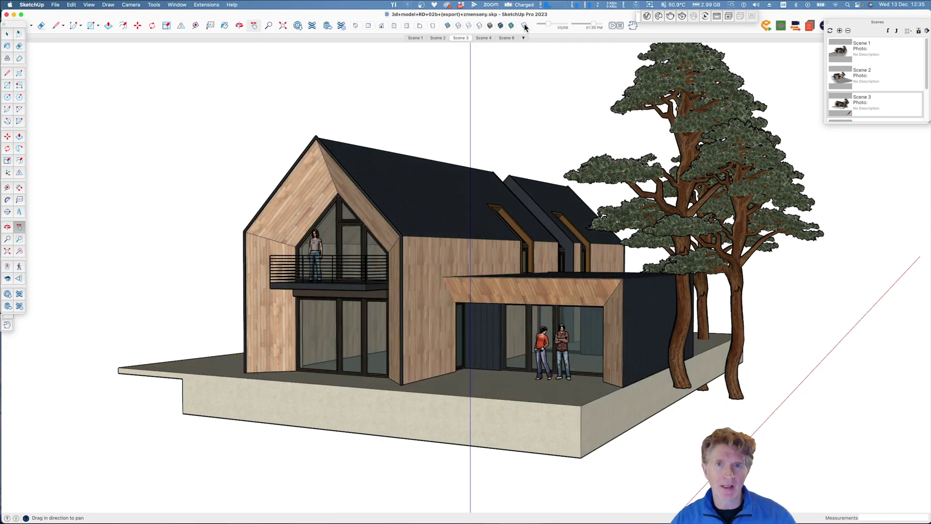
drag(549, 25, 566, 26)
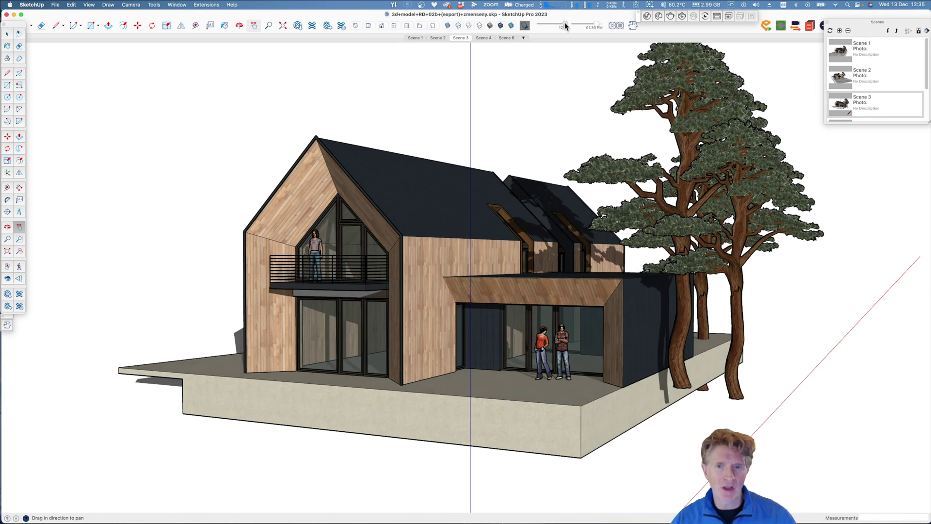
Open Diffusion for the Scene 3 view and enter the prompt "cinematic winter sunrise scene set in forest with snow falling"
click(632, 27)
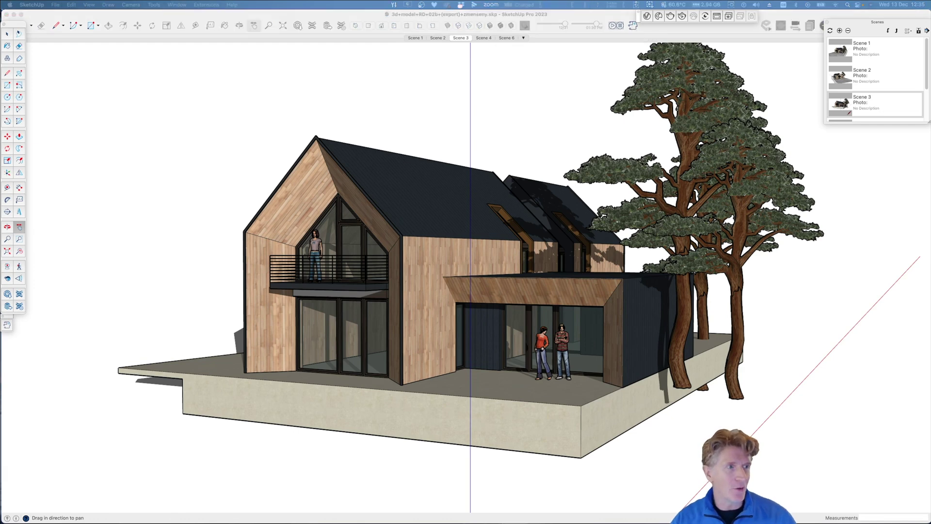
drag(66, 31, 97, 44)
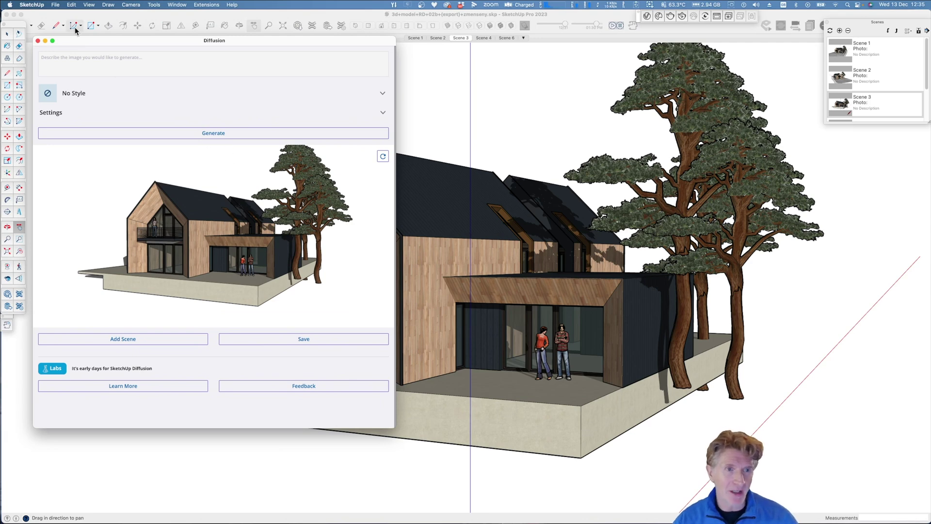
text(cinematic winter sunrise scene set in forest with snow falling)
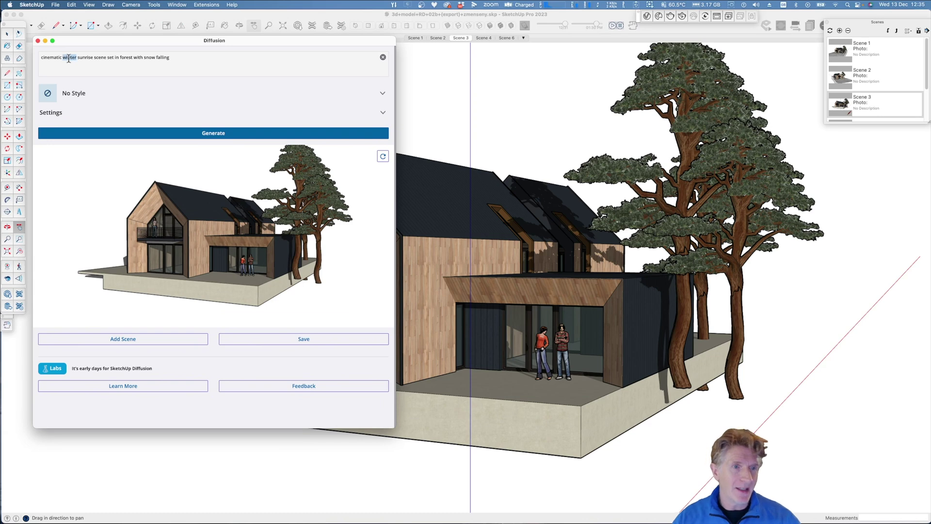
Change the prompt to "cinematic summer sunrise scene set in meadow with rain falling" and generate the images
text(summer)
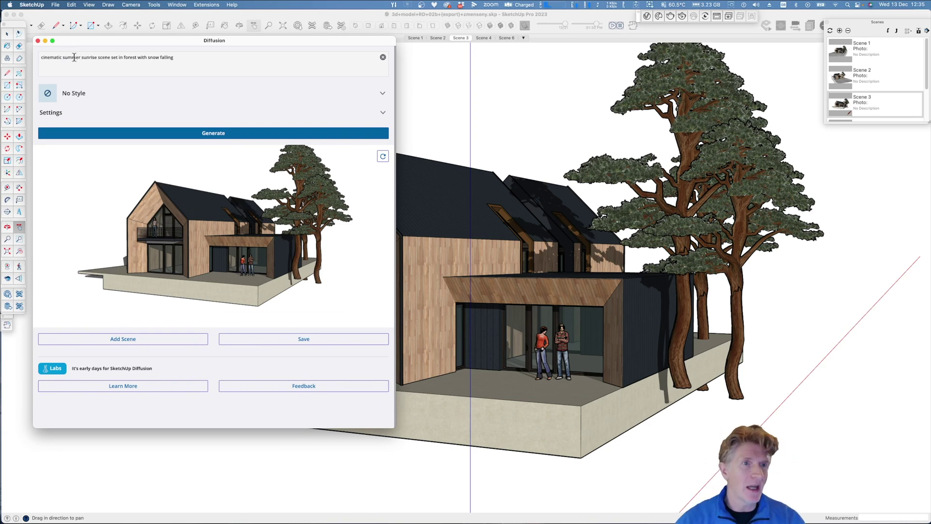
drag(149, 57, 178, 58)
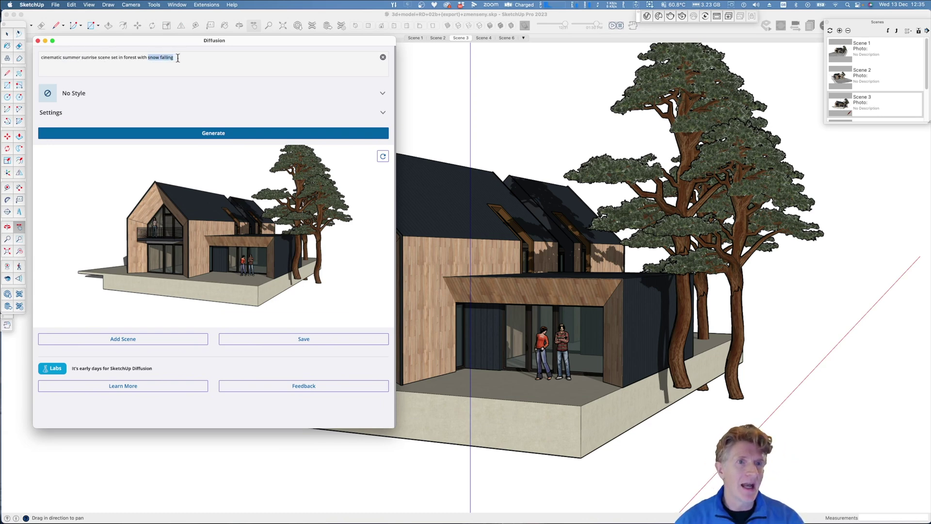
click(132, 57)
text(meadow with )
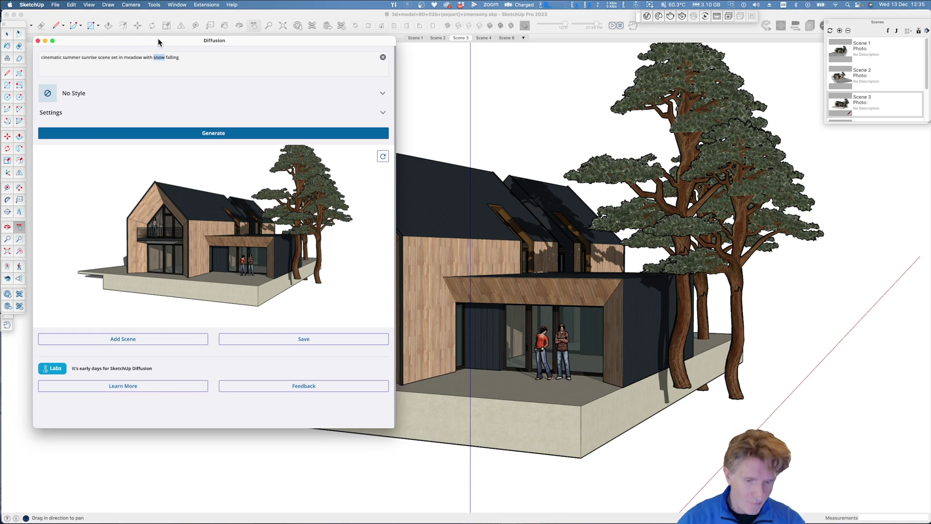
text(raoi)
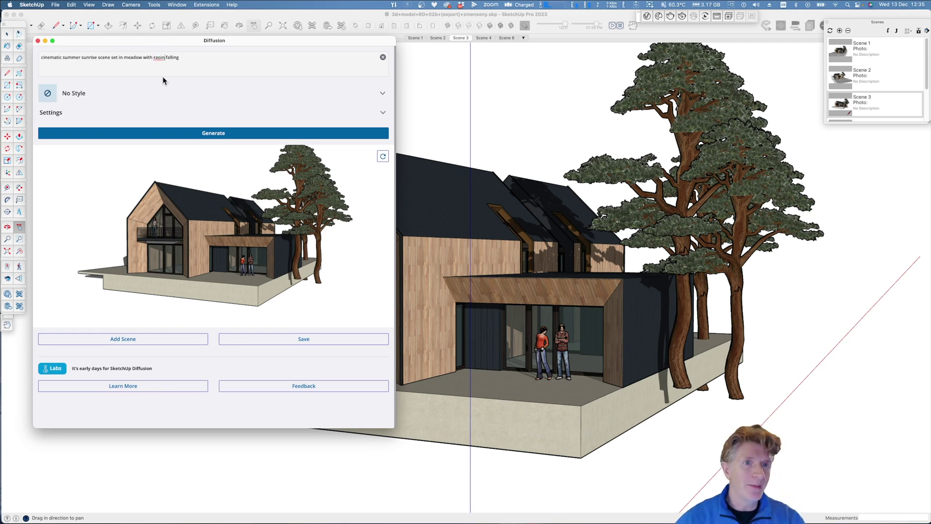
key(BackSpace)
click(186, 133)
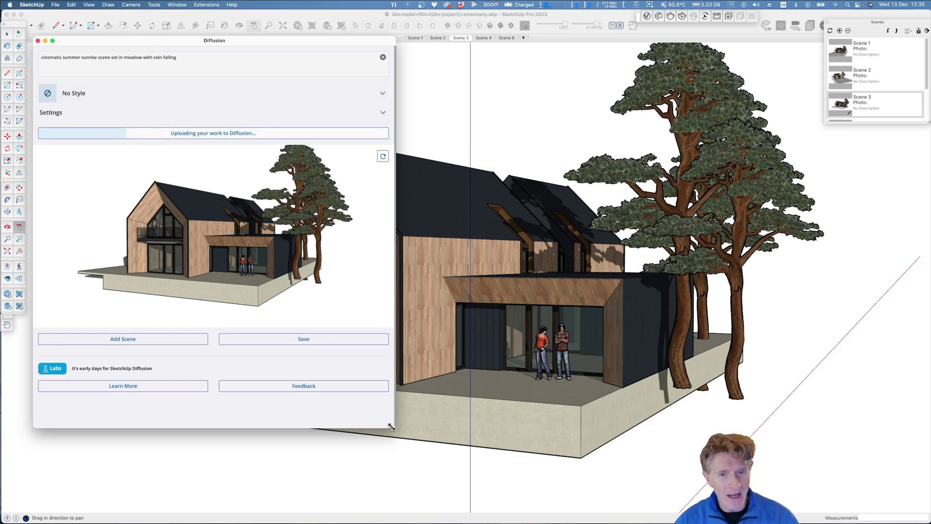
Slightly enlarge and reposition the Diffusion window, and expand its generation settings
drag(391, 427, 405, 443)
mouse_move(258, 41)
mouse_down()
mouse_move(349, 52)
mouse_move(2, 46)
mouse_move(246, 42)
mouse_up()
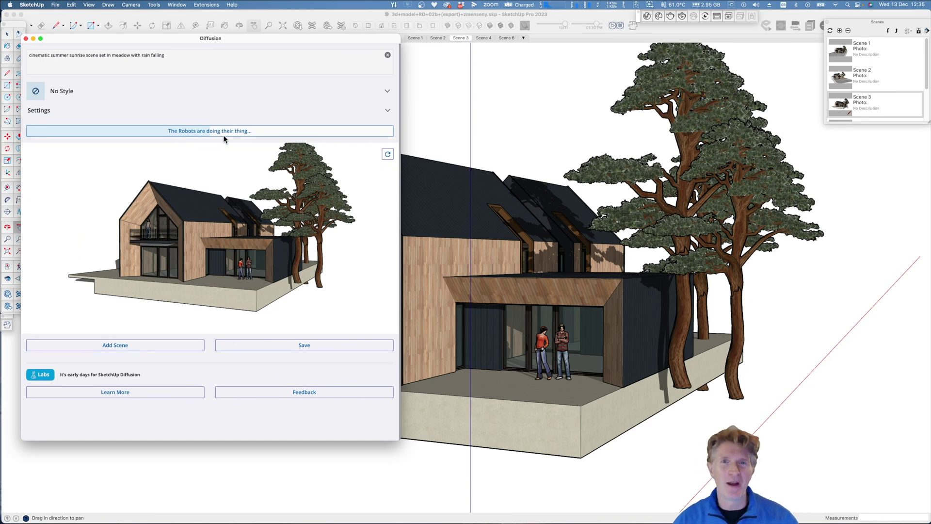
click(388, 111)
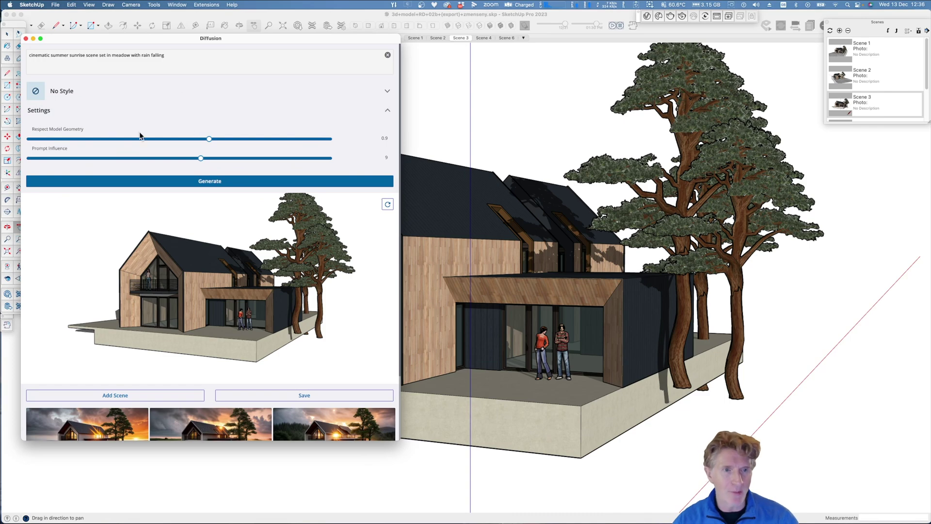
Maximise the Diffusion window and save the first summer meadow image to the Diffusion folder under the suggested name
click(40, 39)
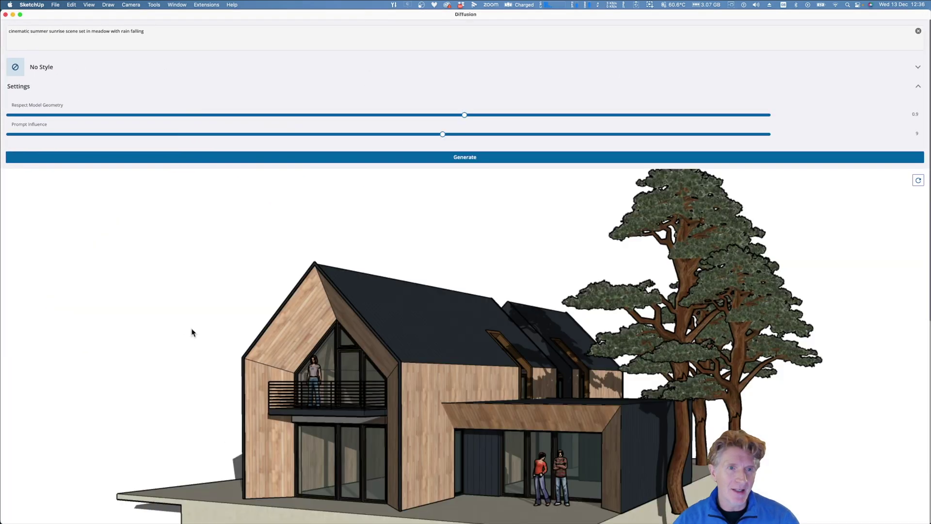
scroll(253, 350, down, 8)
click(253, 352)
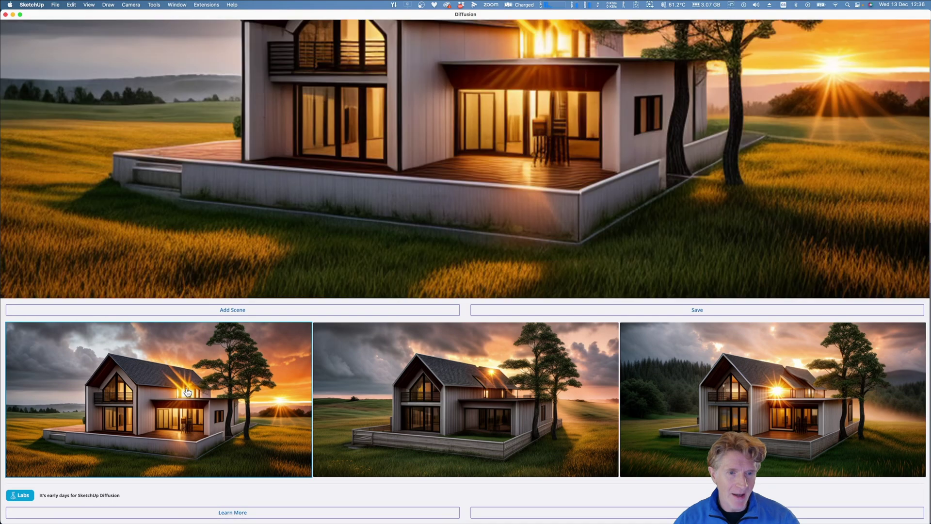
scroll(447, 212, up, 5)
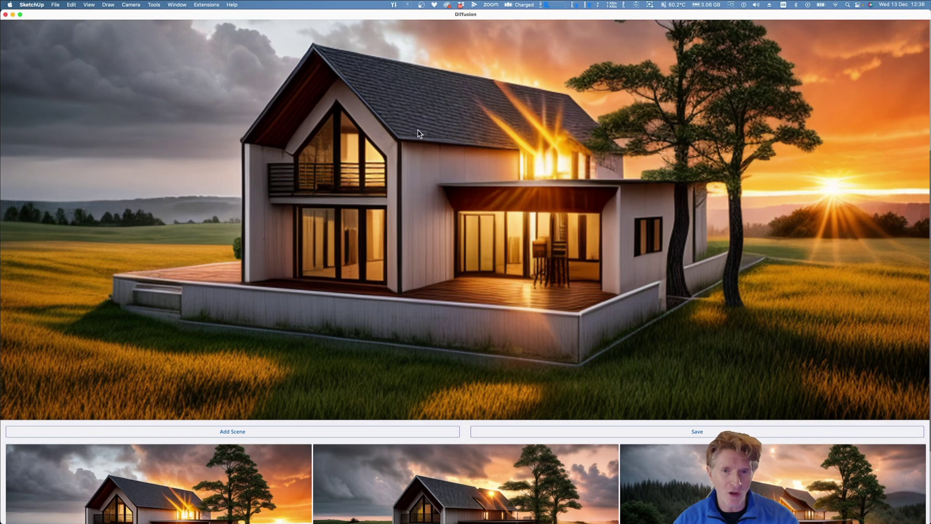
click(735, 431)
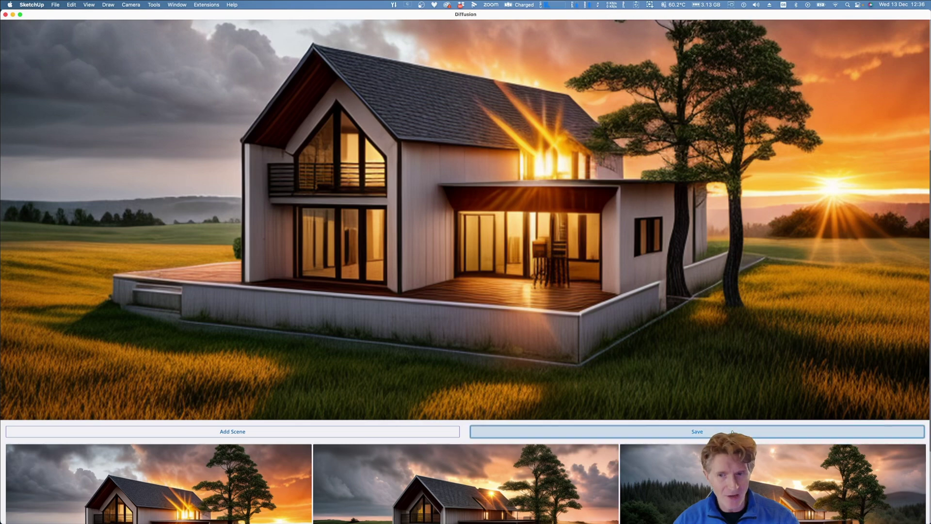
click(644, 318)
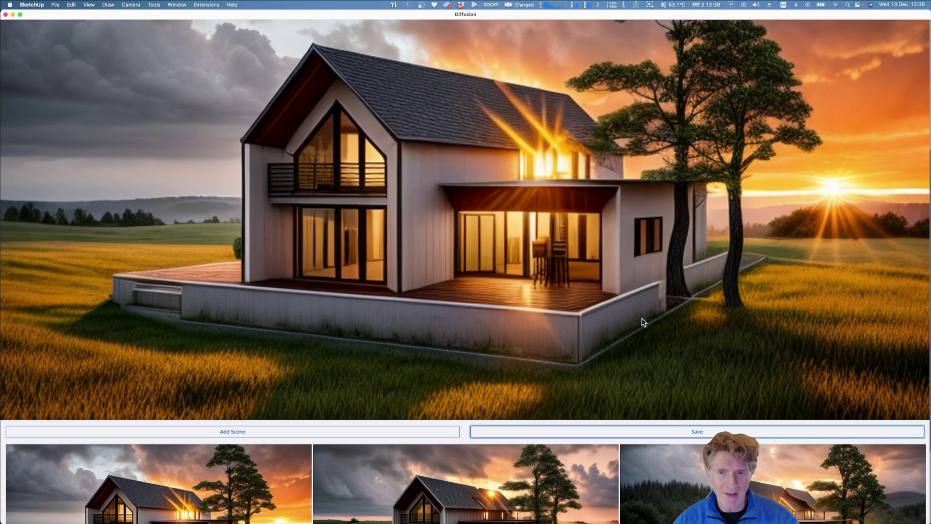
Preview the second meadow image at full size and save the third one to the Diffusion folder under the suggested name
scroll(511, 383, down, 3)
click(511, 383)
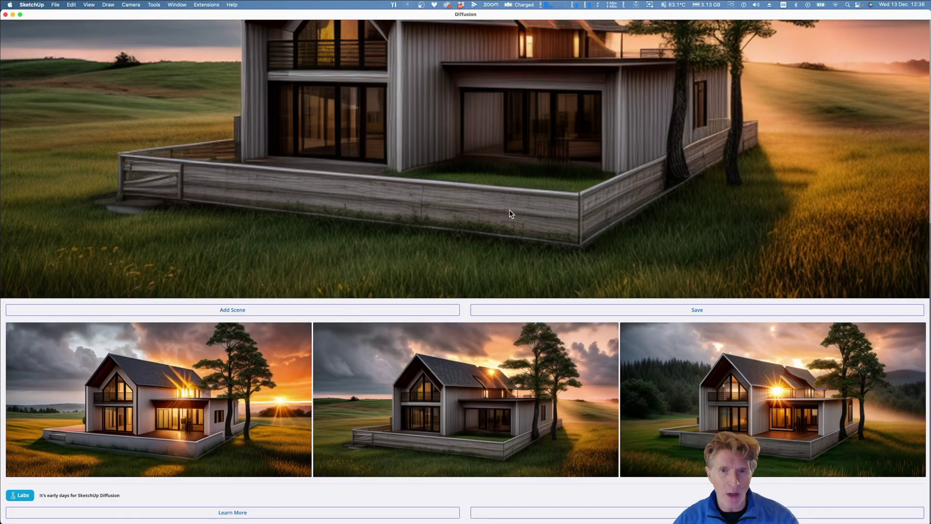
scroll(510, 210, up, 5)
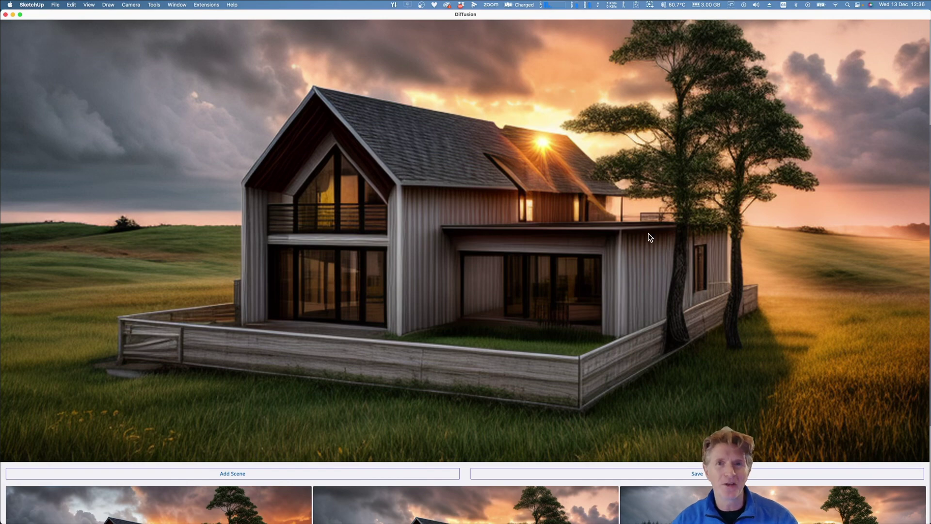
scroll(635, 236, down, 4)
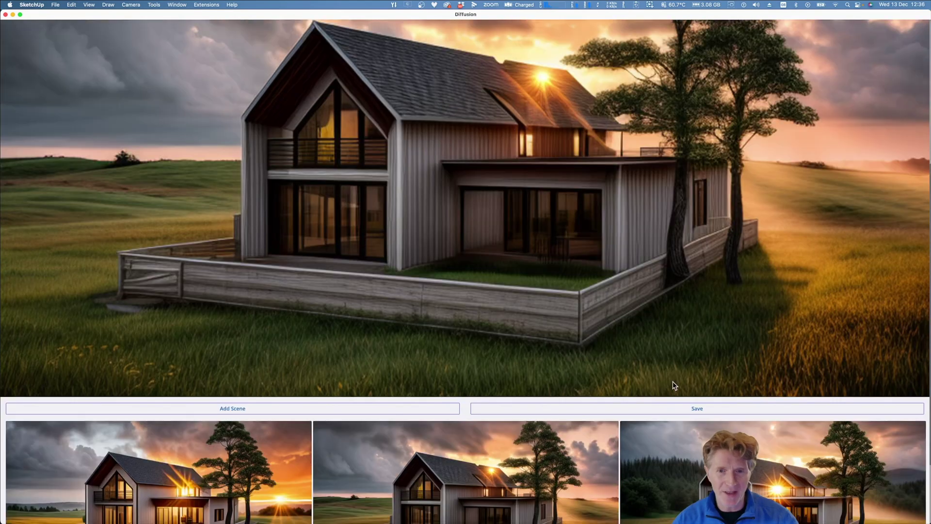
click(679, 437)
click(692, 410)
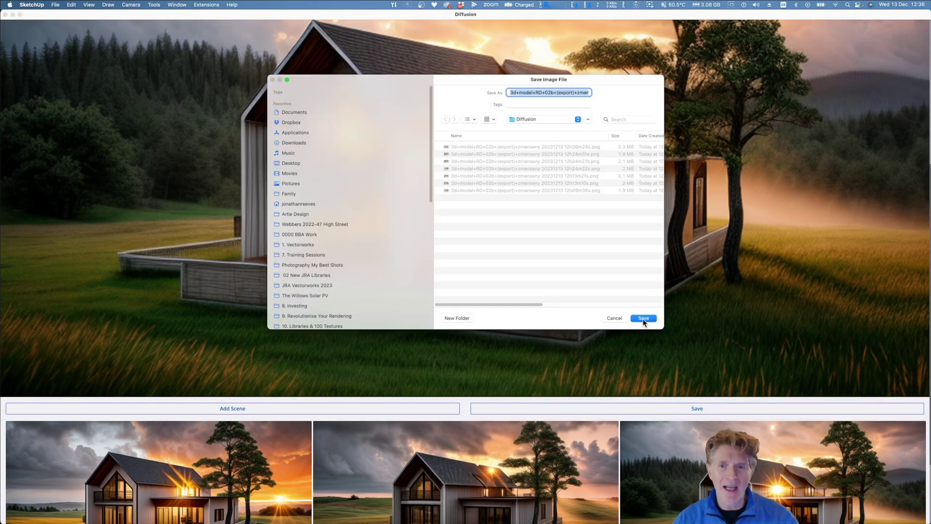
click(642, 319)
Save the second meadow image to the Diffusion folder under the suggested name
scroll(594, 311, up, 4)
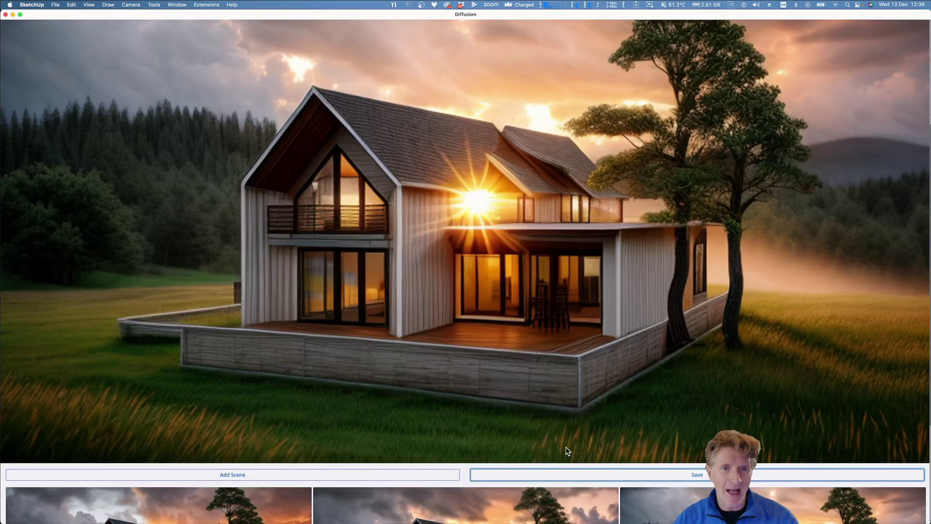
click(552, 502)
scroll(558, 354, down, 5)
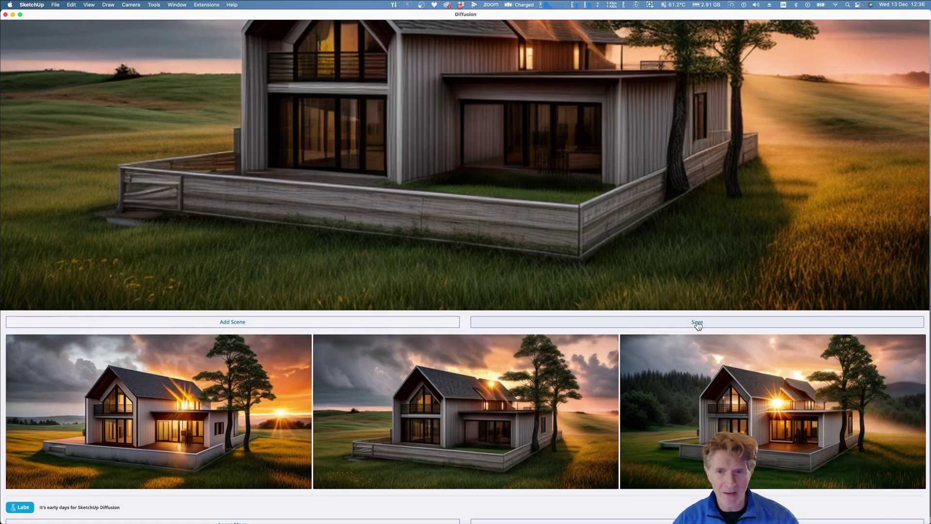
click(698, 324)
click(642, 317)
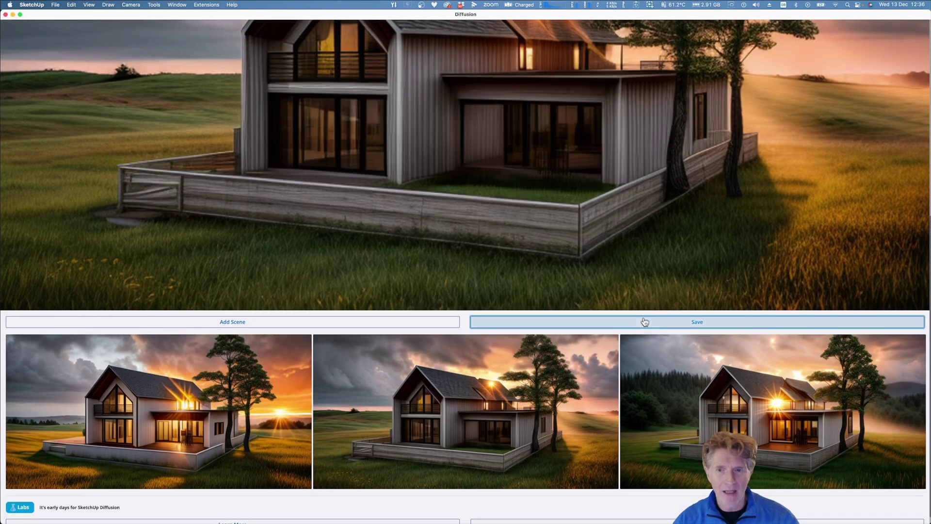
Restore the Diffusion window to its smaller size and open Diffusion for the Scene 4 view
scroll(597, 272, up, 10)
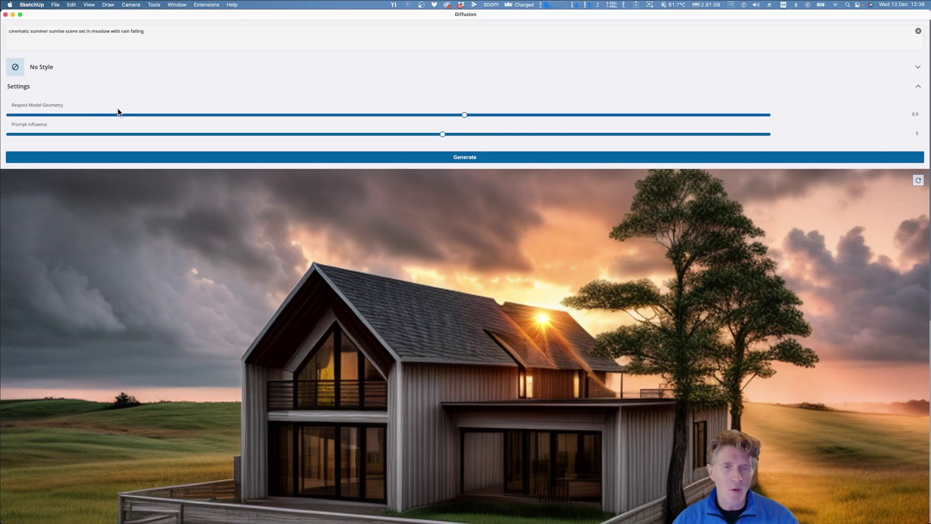
click(20, 14)
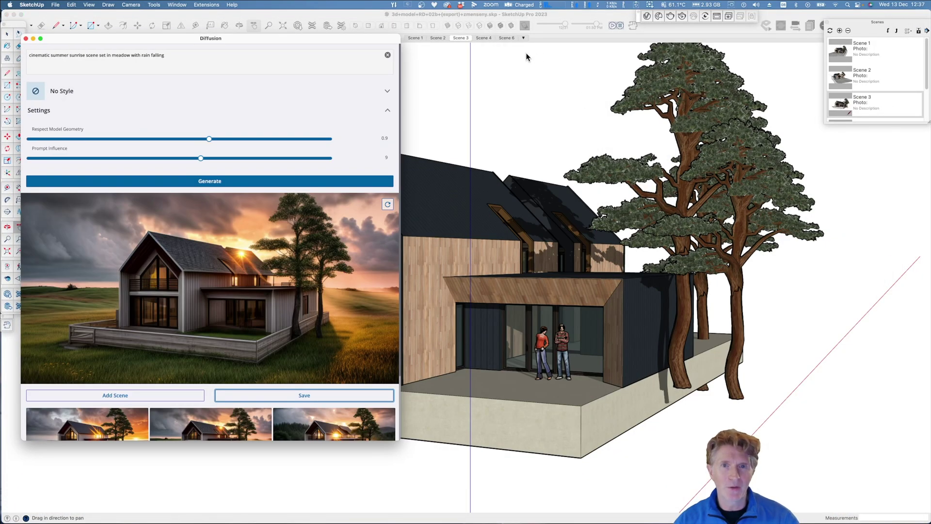
click(481, 37)
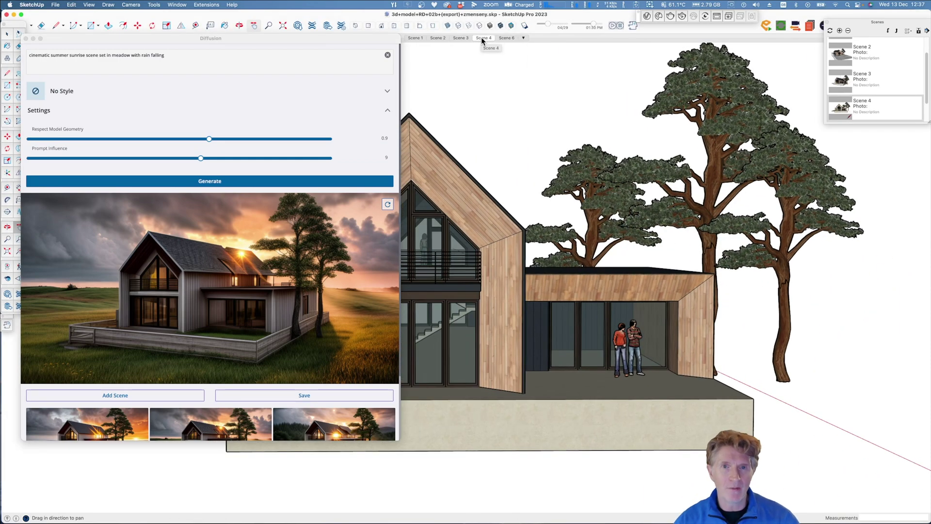
click(632, 25)
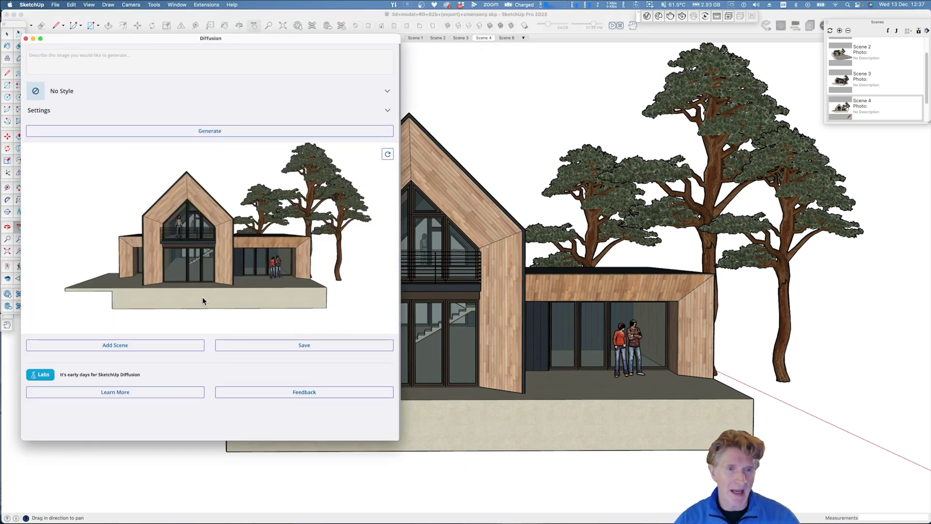
Choose the Pencil Sketch style and set Respect Model Geometry to 0.3
click(387, 111)
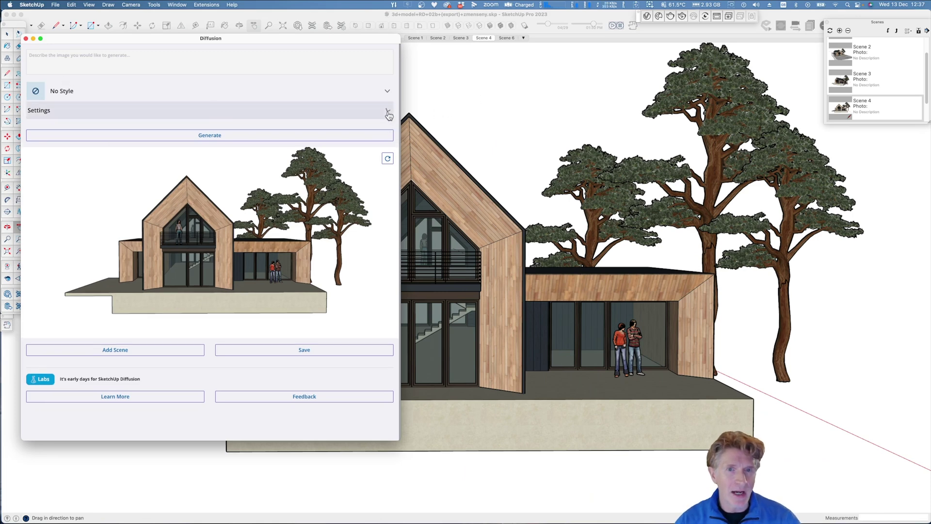
click(387, 94)
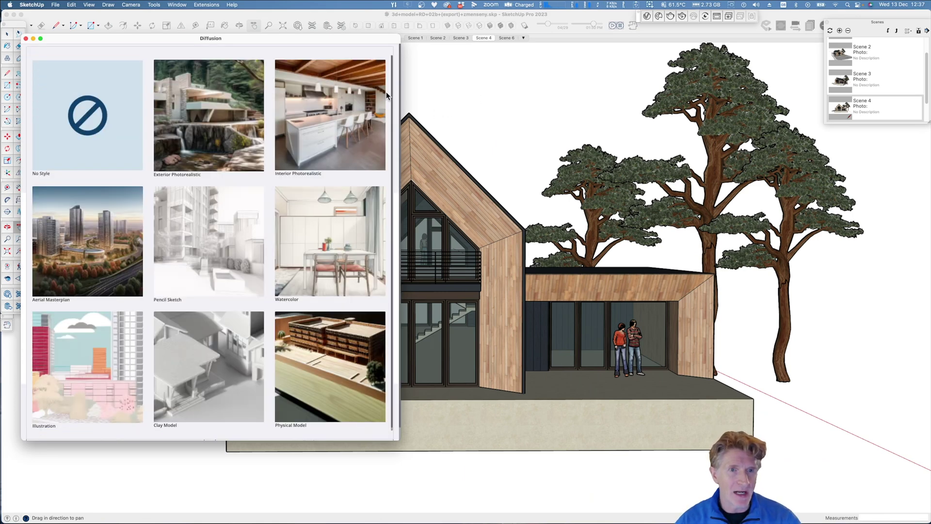
click(214, 247)
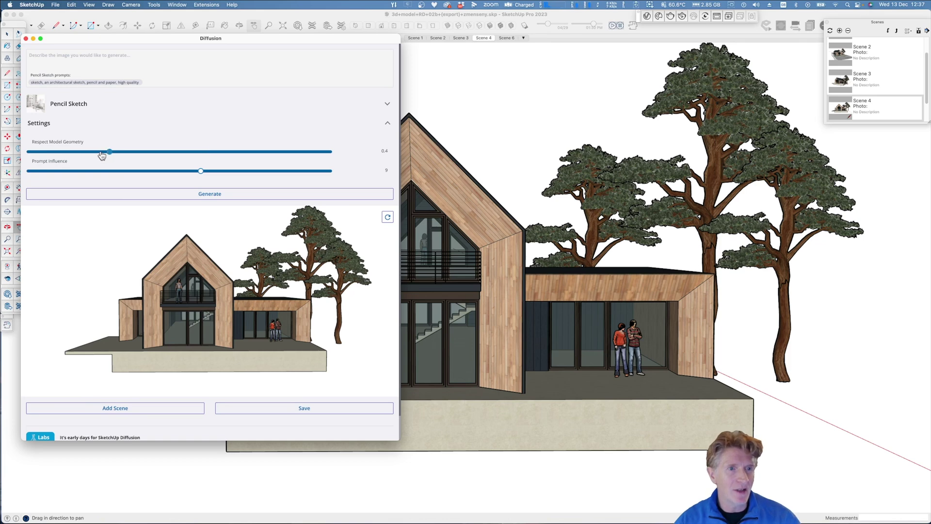
drag(102, 154, 97, 154)
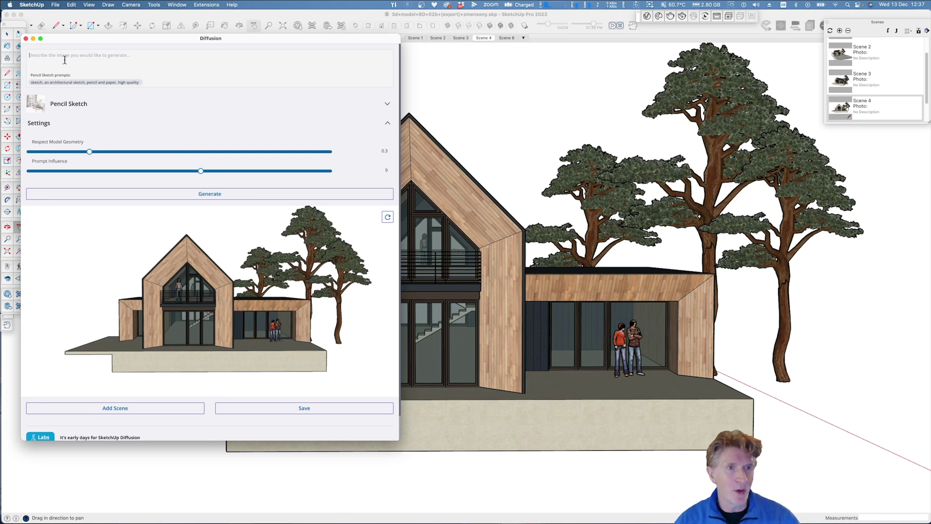
Enter the prompt "cinematic autumn evening scene set in beach", adapting the winter forest prompt and removing its snow wording
text(cinematic winter sunrise scene set in forest with snow falling)
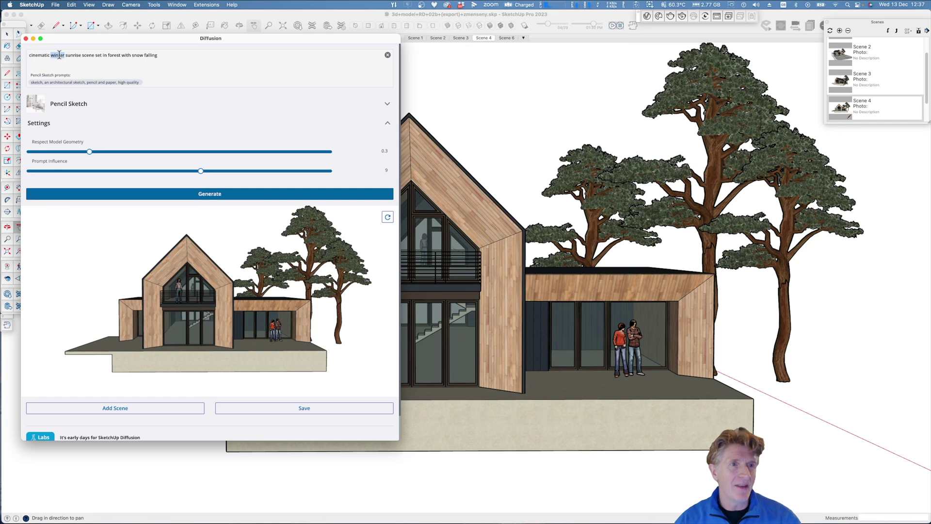
text(summer)
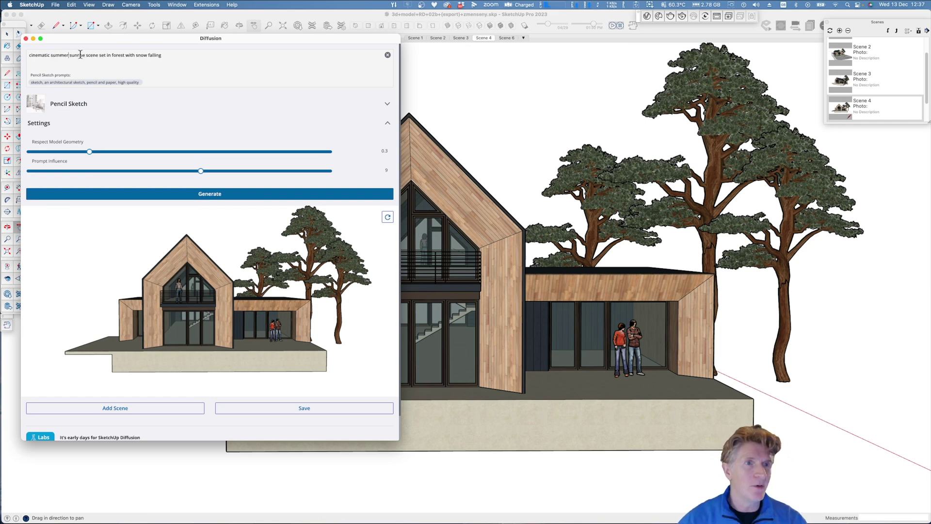
double_click(59, 55)
text(autumn)
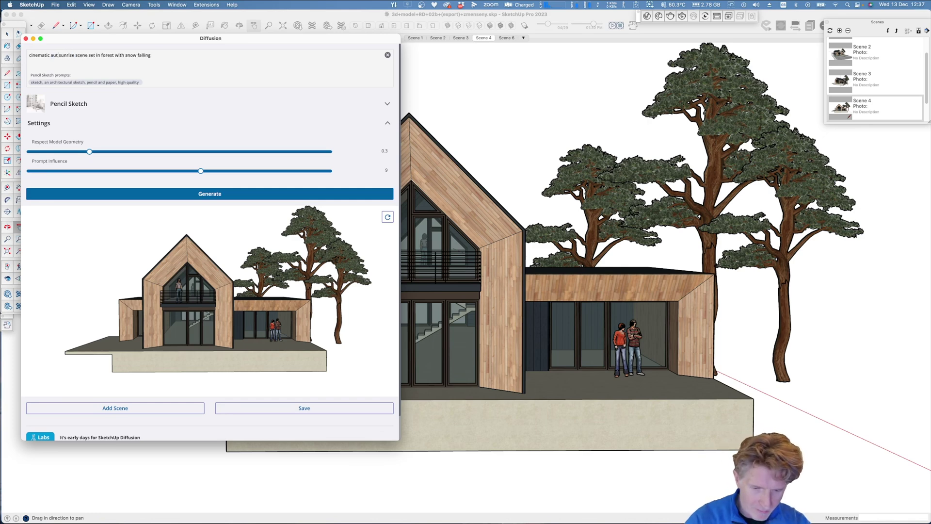
text(n )
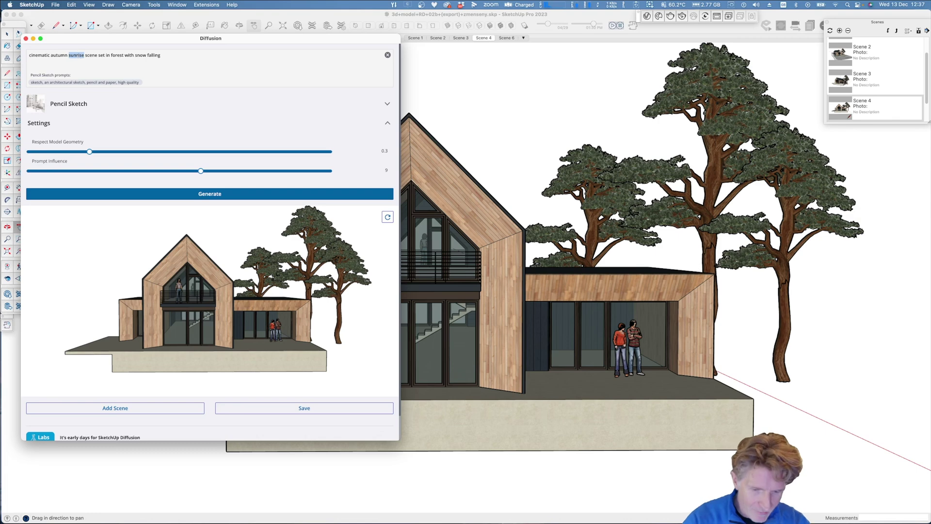
text(evening)
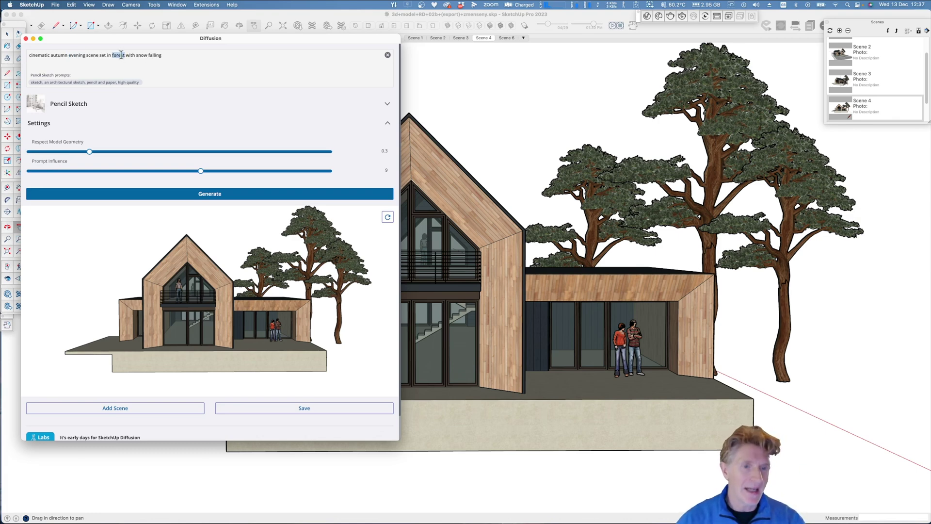
text(beach)
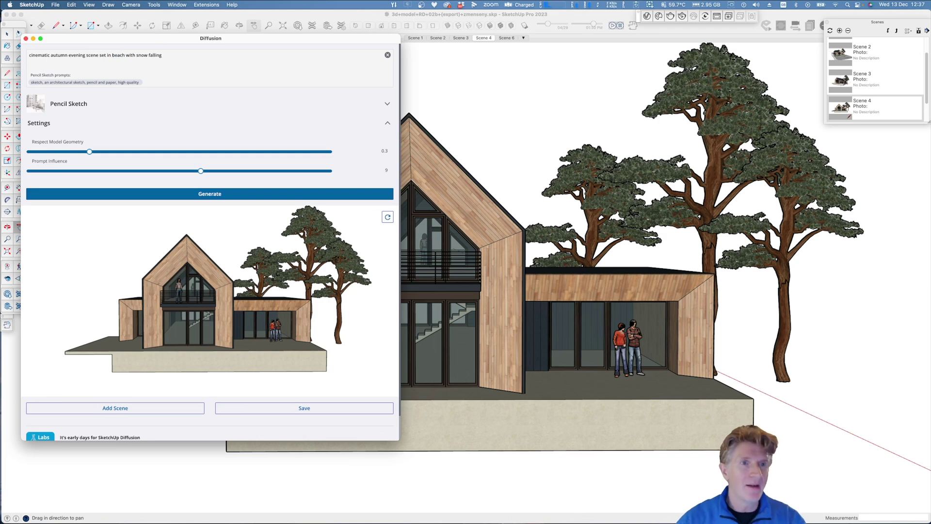
drag(126, 56, 165, 55)
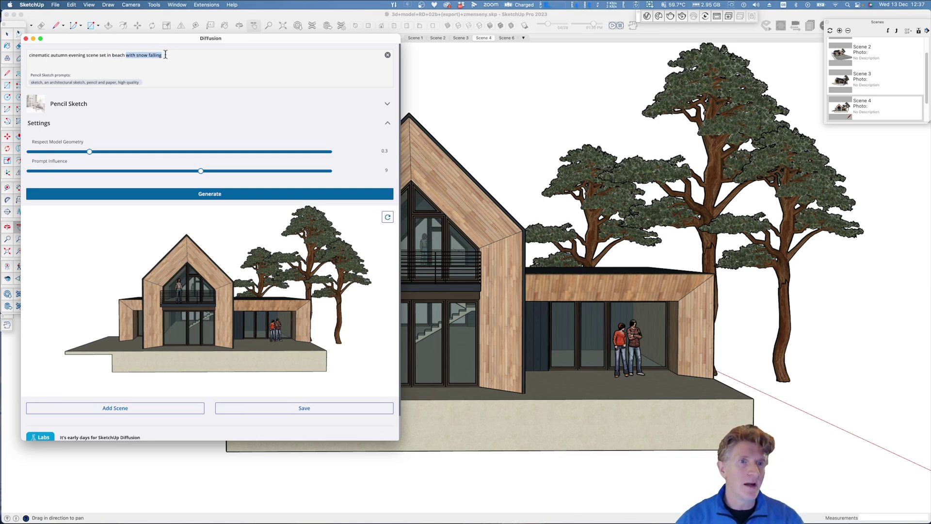
key(BackSpace)
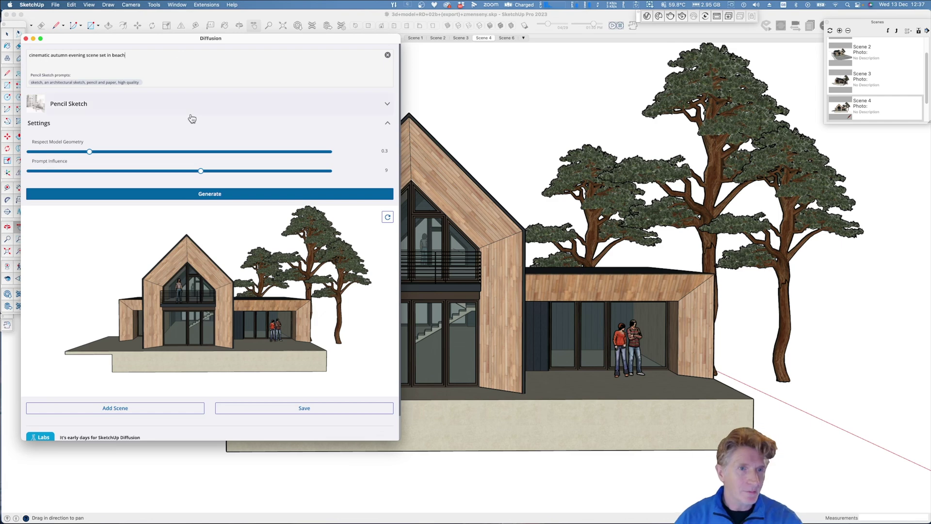
Set Prompt Influence to 11 and generate the pencil-sketch beach images of the Scene 4 view
drag(201, 171, 281, 171)
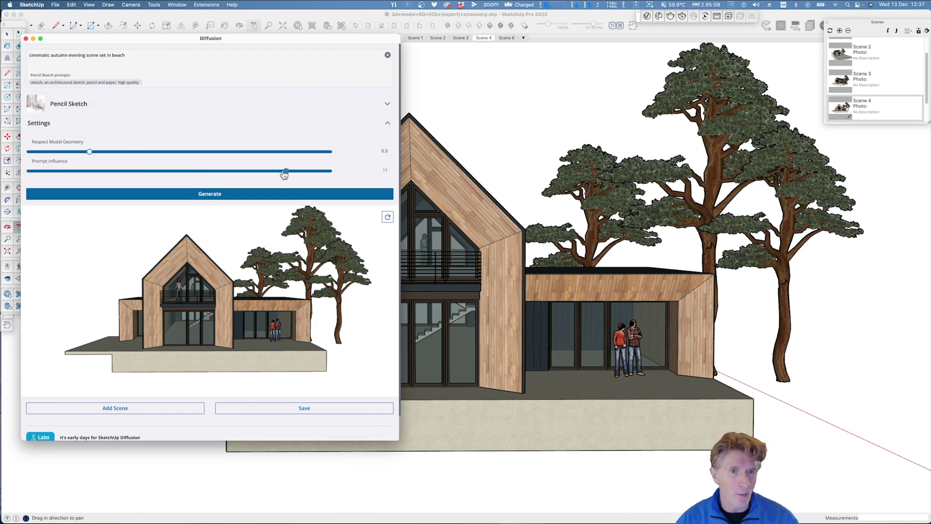
click(239, 194)
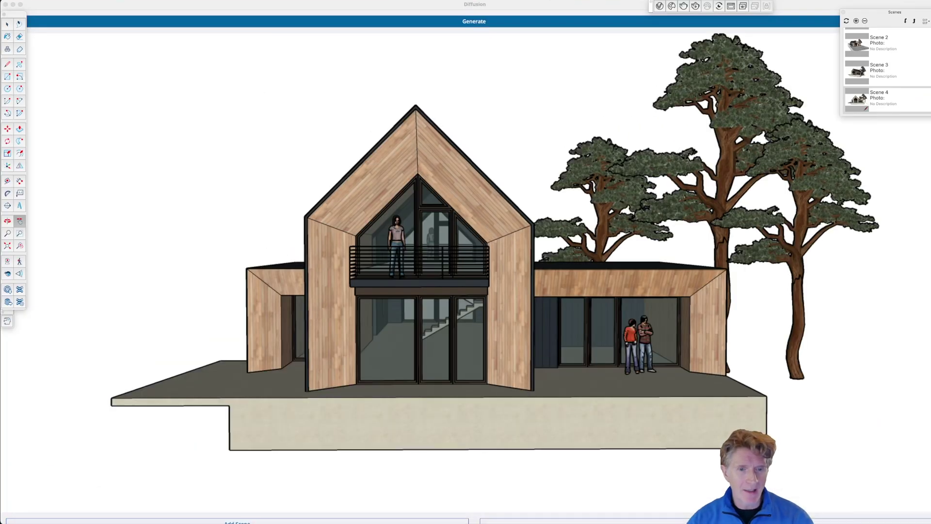
Display the first generated beach image, the blue-toned sketch, and save it to the Diffusion folder under the suggested name
scroll(431, 121, down, 5)
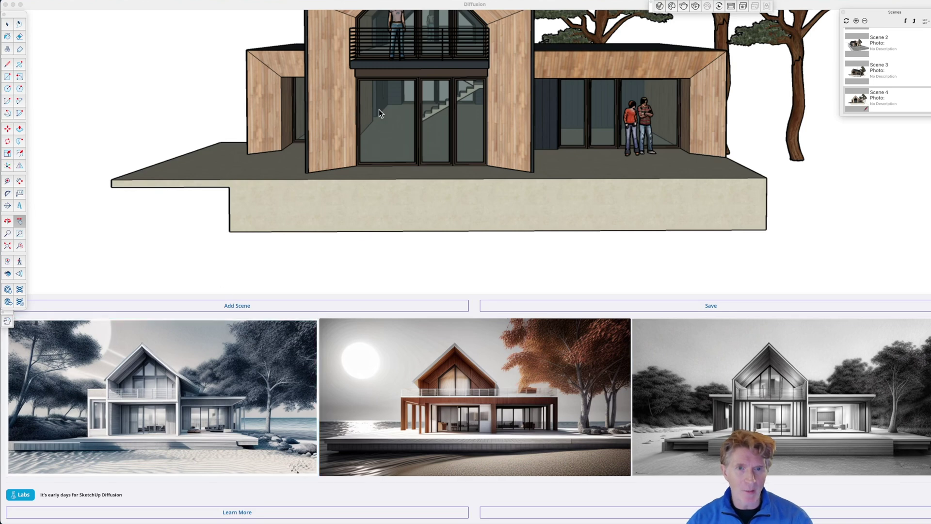
click(160, 422)
scroll(233, 326, up, 4)
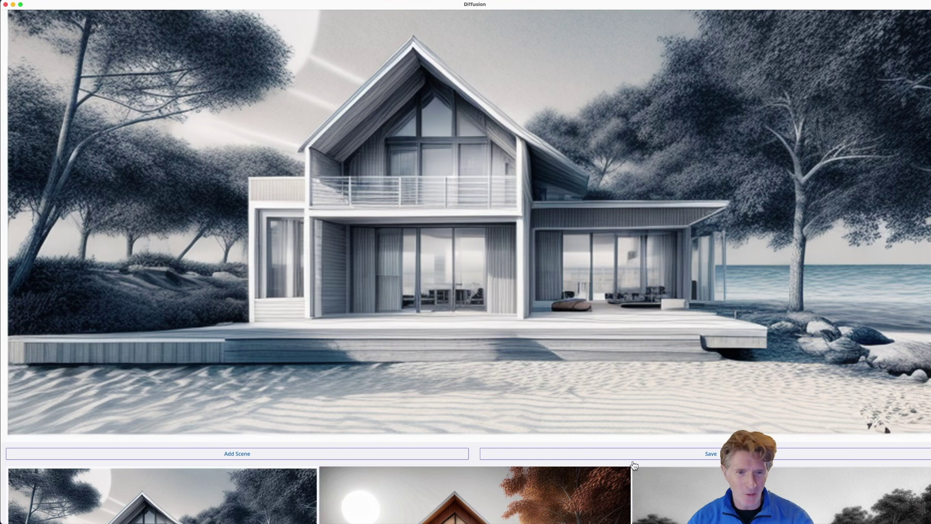
click(687, 456)
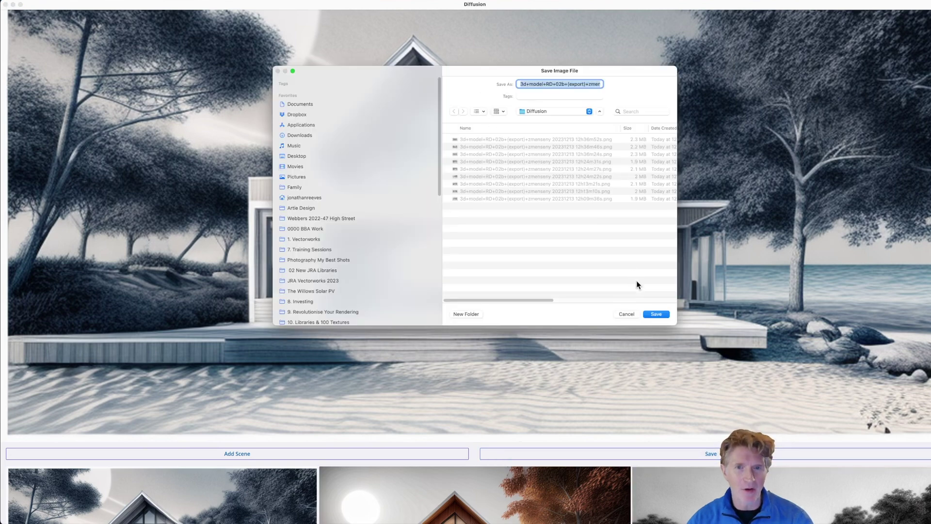
click(655, 314)
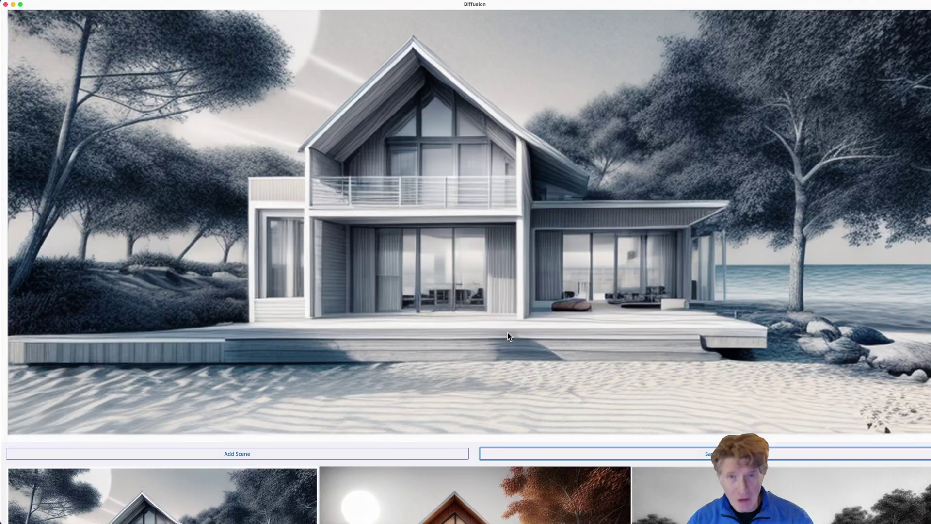
Display the second beach image with the orange autumn trees and save it to the Diffusion folder under the suggested name
scroll(507, 332, down, 2)
scroll(505, 337, down, 4)
click(507, 345)
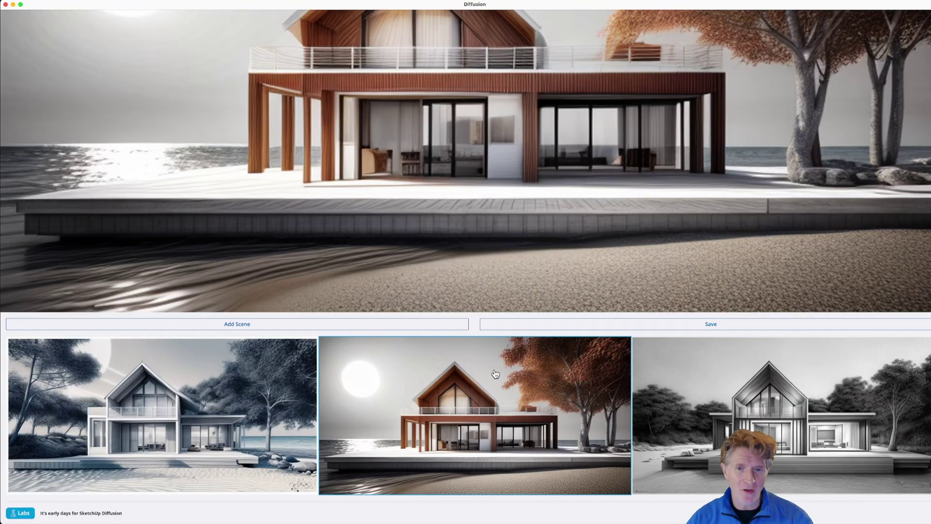
click(607, 328)
click(655, 314)
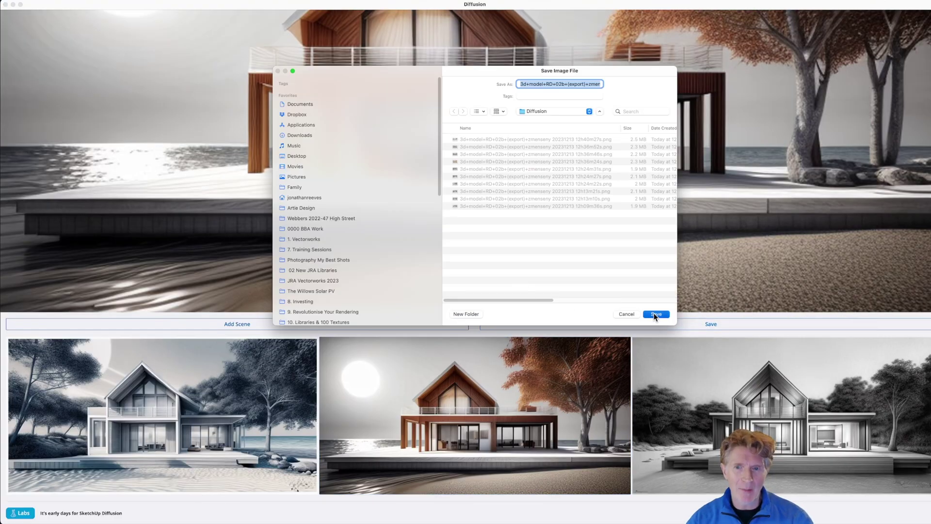
Display the third beach image, the black-and-white sketch, and save it to the Diffusion folder under the suggested name
scroll(592, 286, up, 3)
scroll(592, 285, up, 2)
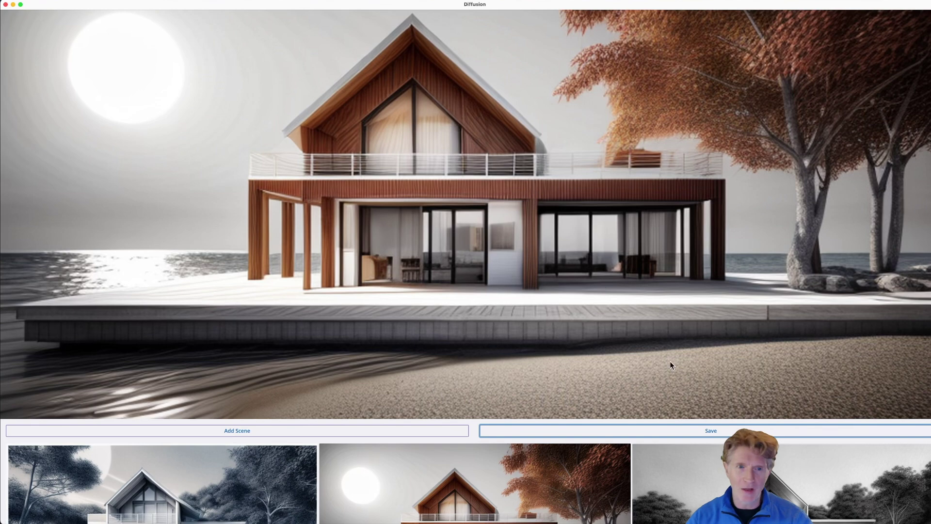
click(713, 495)
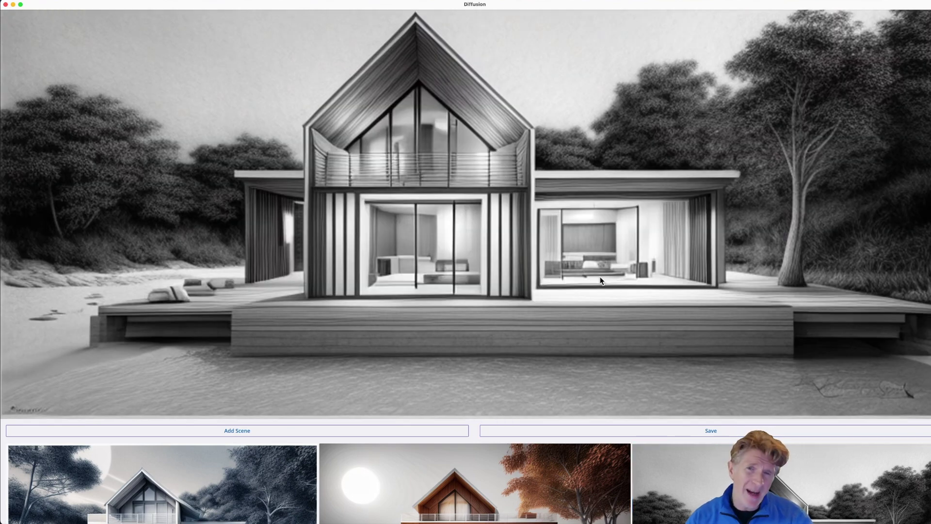
click(678, 430)
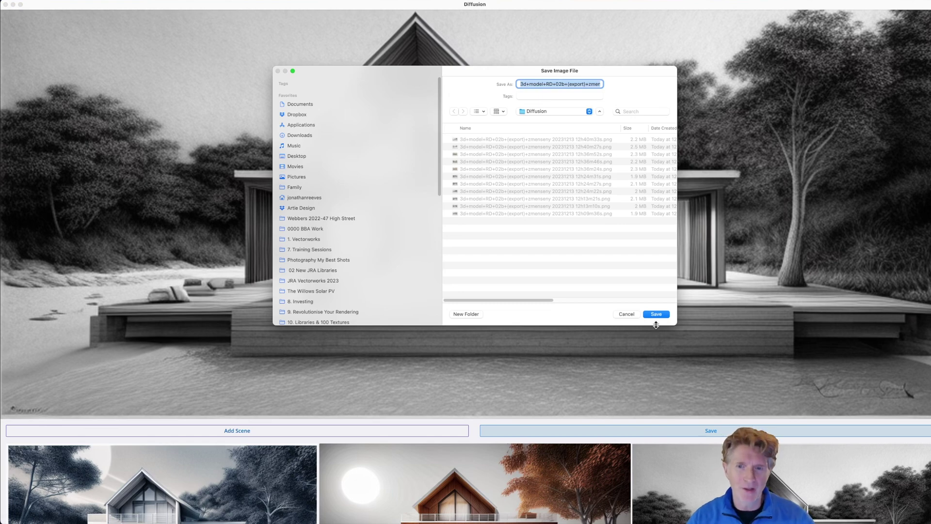
click(656, 313)
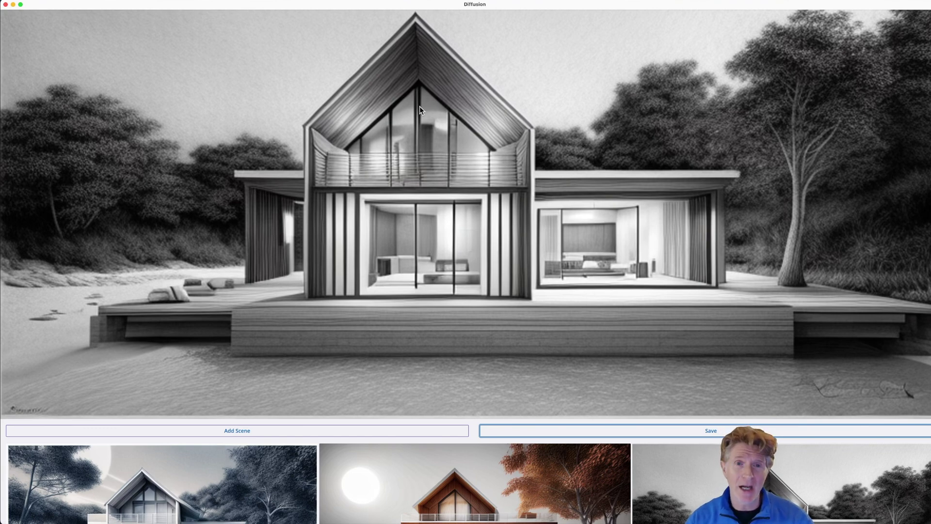
Add the black-and-white beach sketch to the model as a new scene and restore the Diffusion window to its smaller size
scroll(475, 161, down, 5)
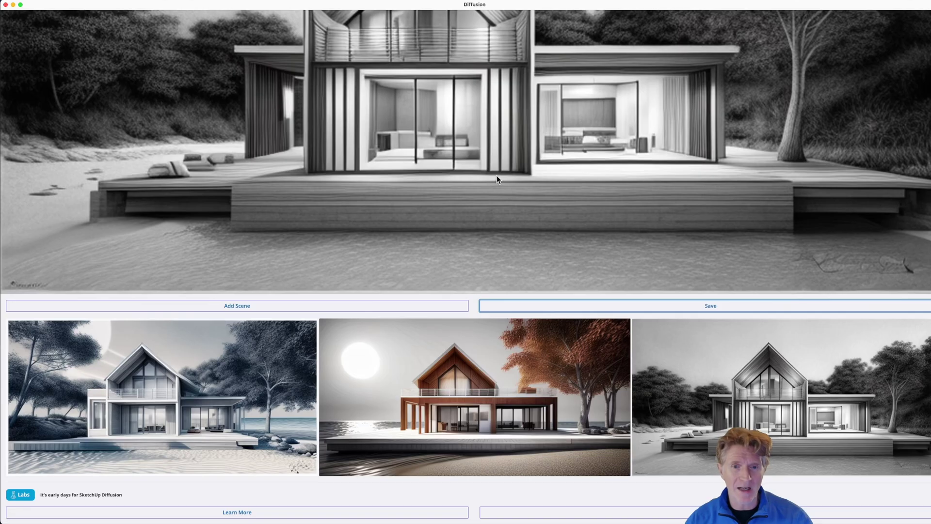
scroll(497, 177, up, 15)
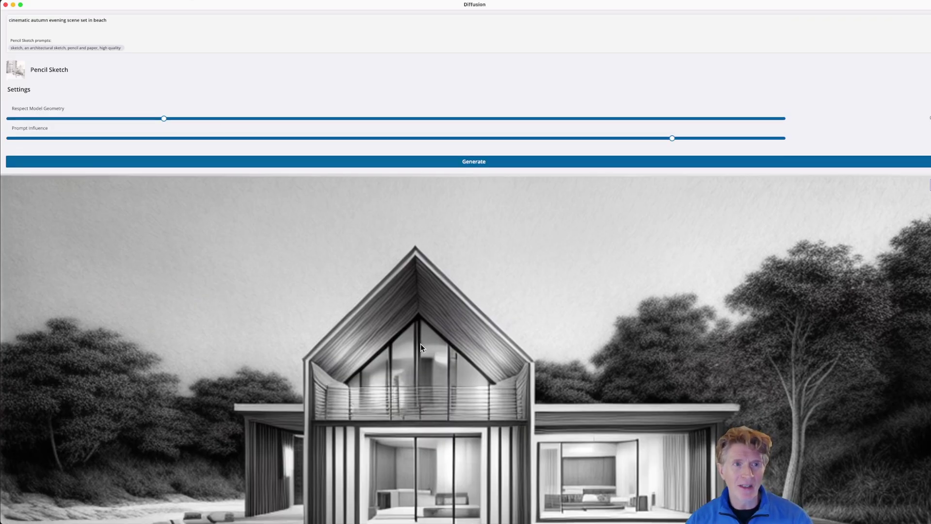
scroll(421, 343, down, 15)
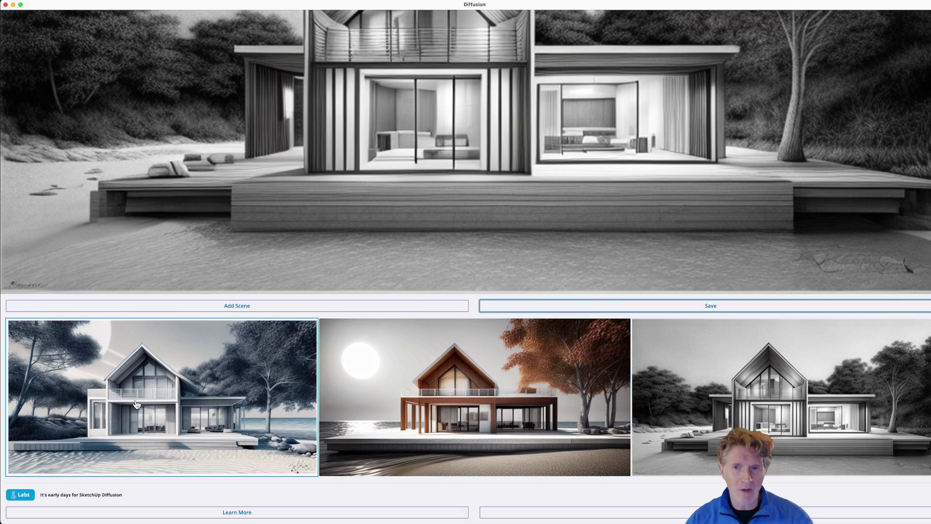
click(251, 306)
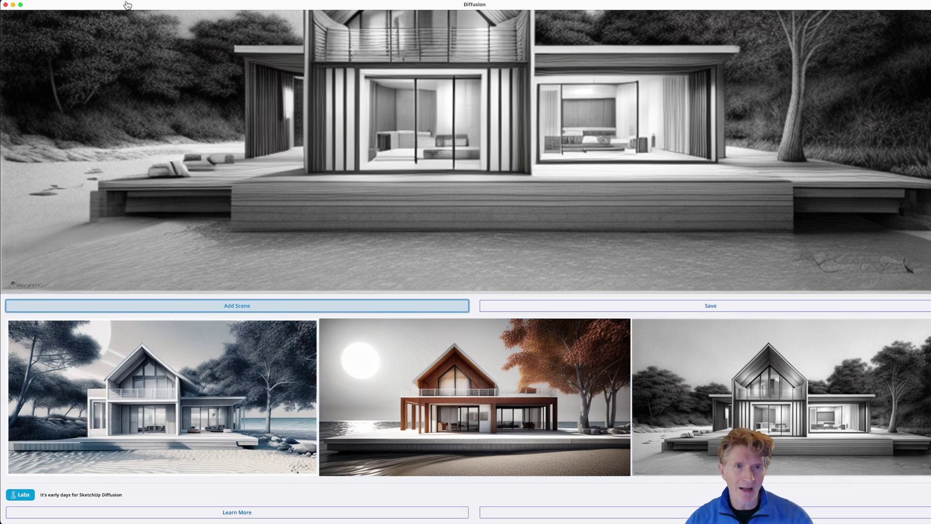
click(20, 5)
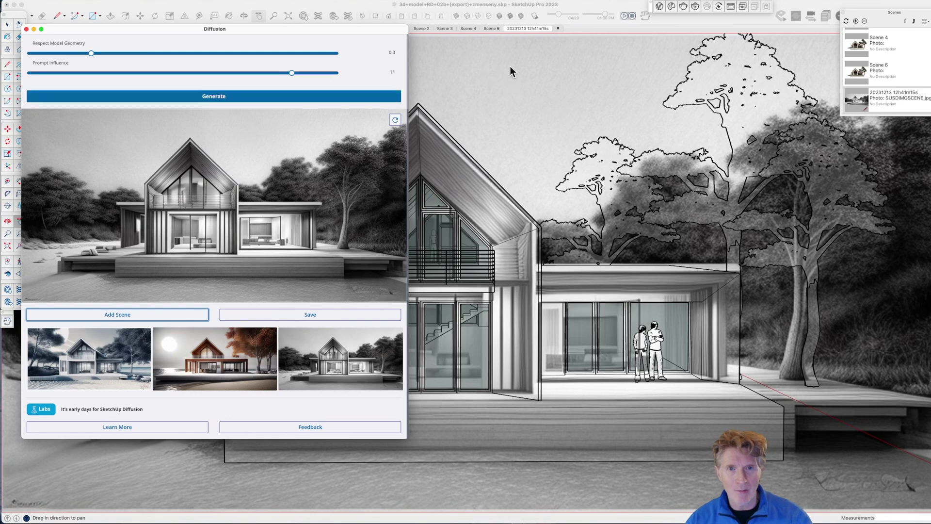
Put the Diffusion window away and compare Scene 6 with the added sketch scene, orbiting the model to check the image overlay
click(562, 23)
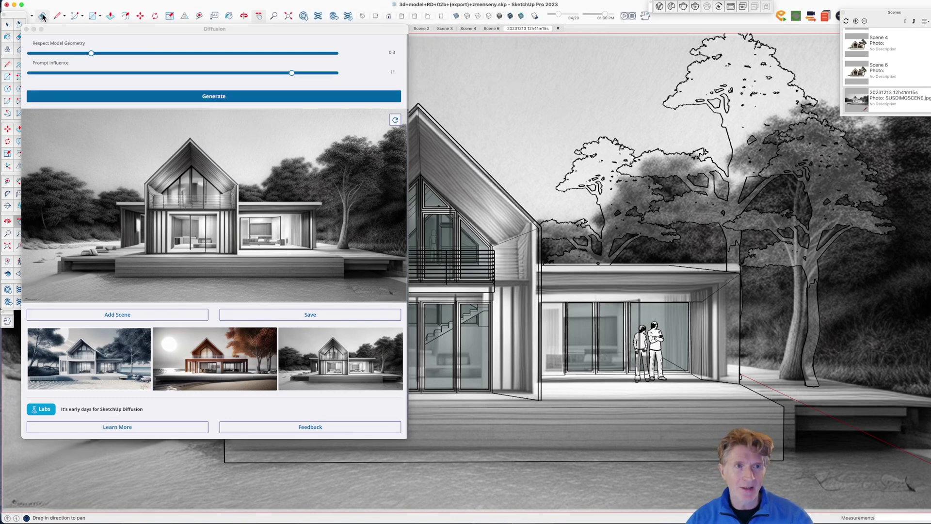
click(34, 30)
click(491, 28)
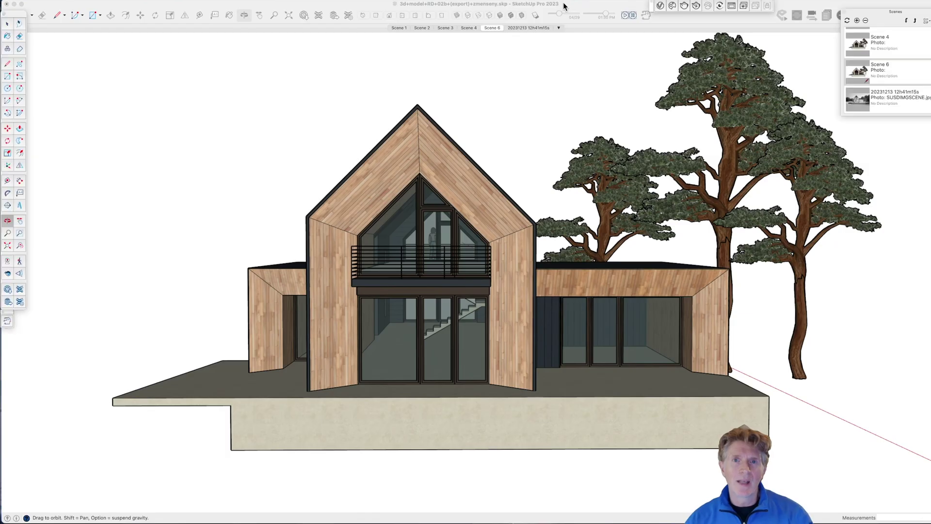
click(527, 28)
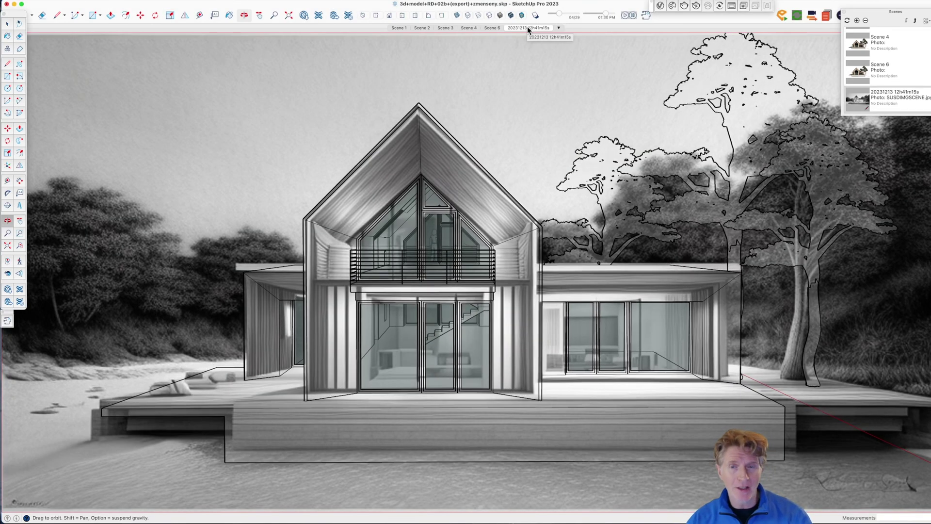
drag(571, 150, 510, 220)
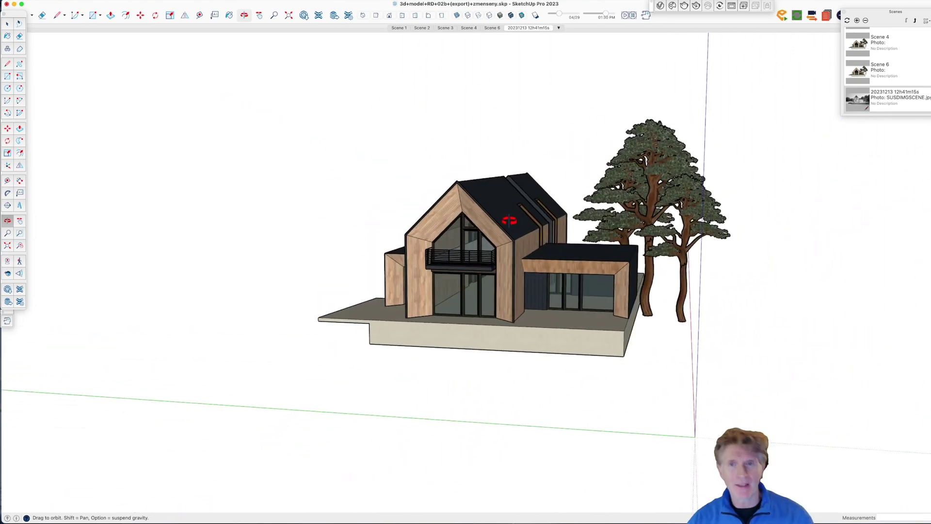
click(491, 28)
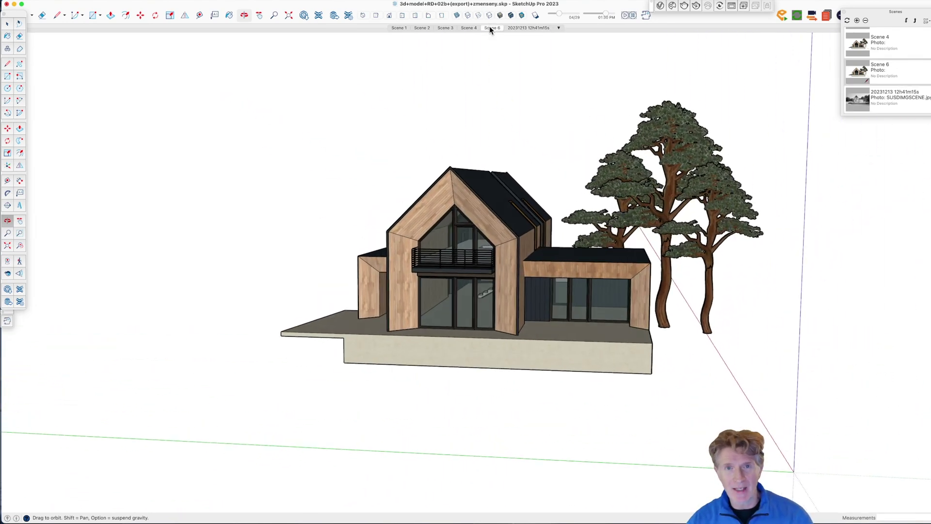
click(522, 27)
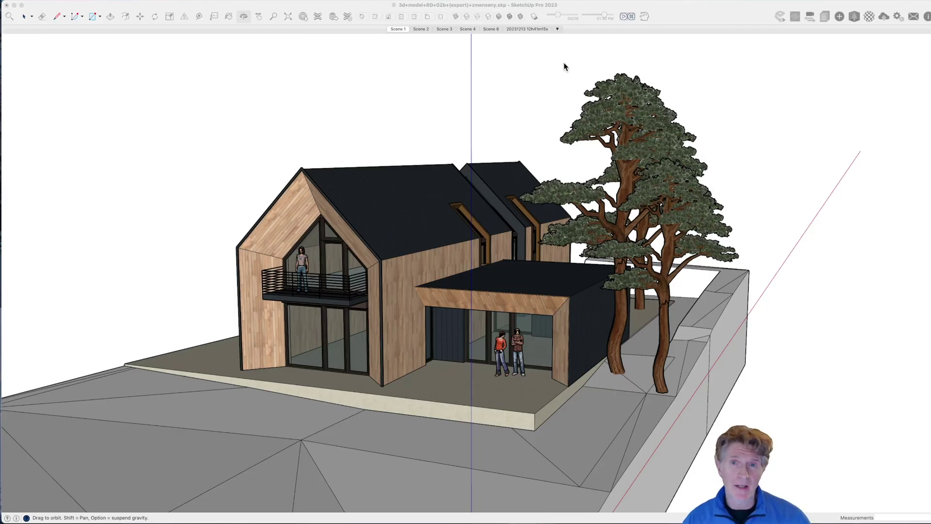
Orbit the Scene 1 view to a slightly higher angle and open Diffusion for it
click(644, 16)
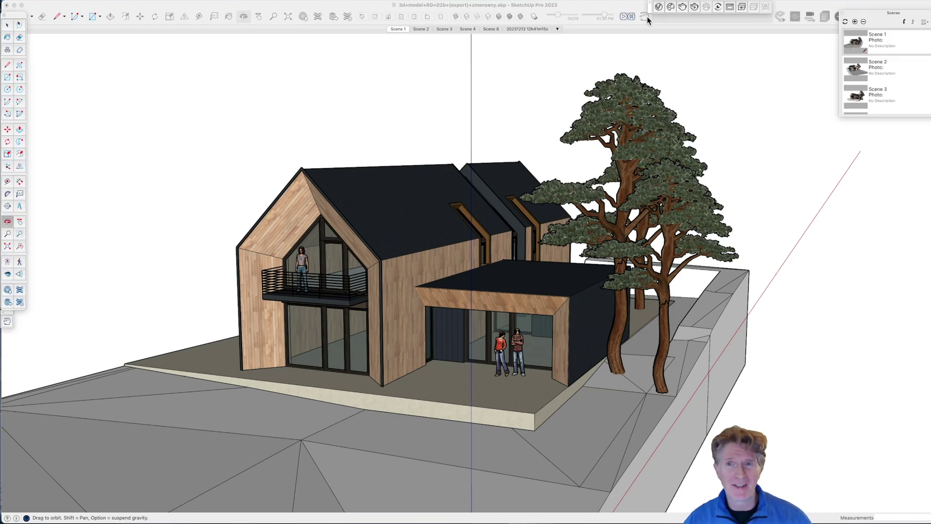
drag(450, 236, 435, 266)
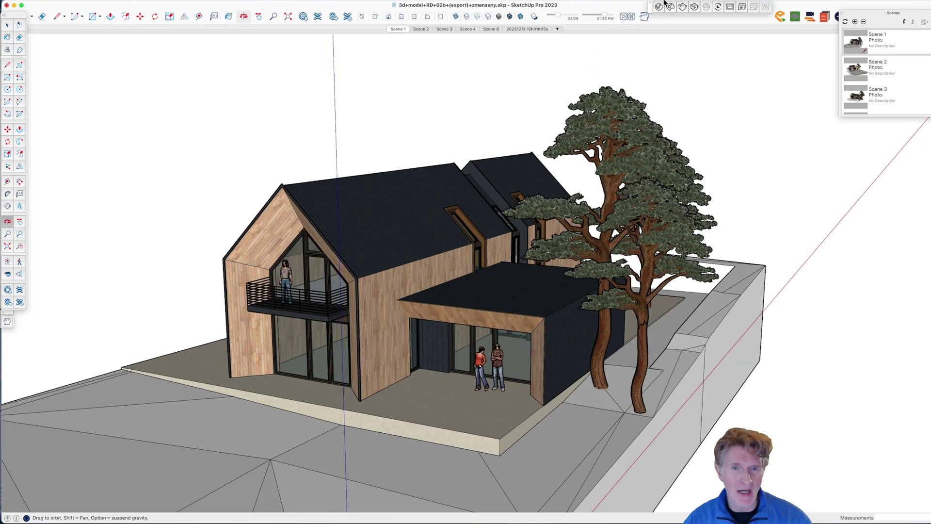
click(644, 17)
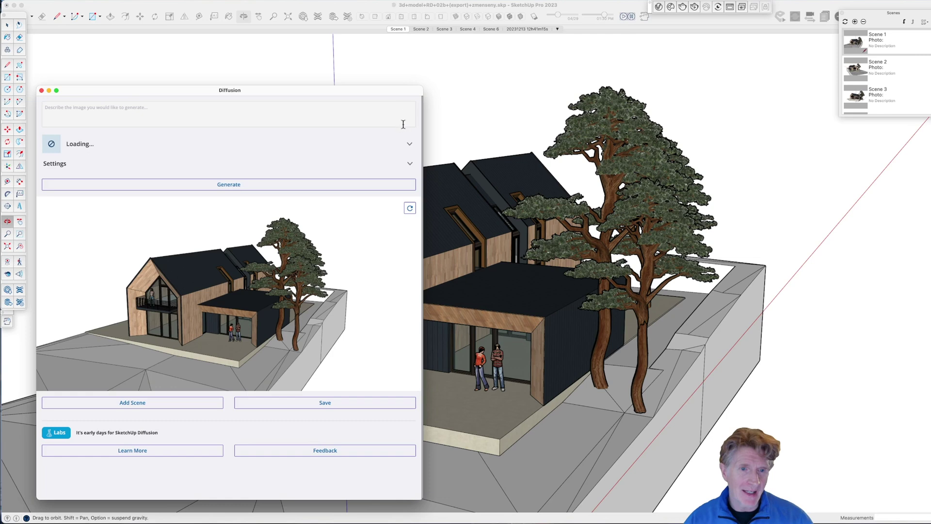
Show the generation settings, choose the Physical Model style and generate images without a custom prompt
click(388, 165)
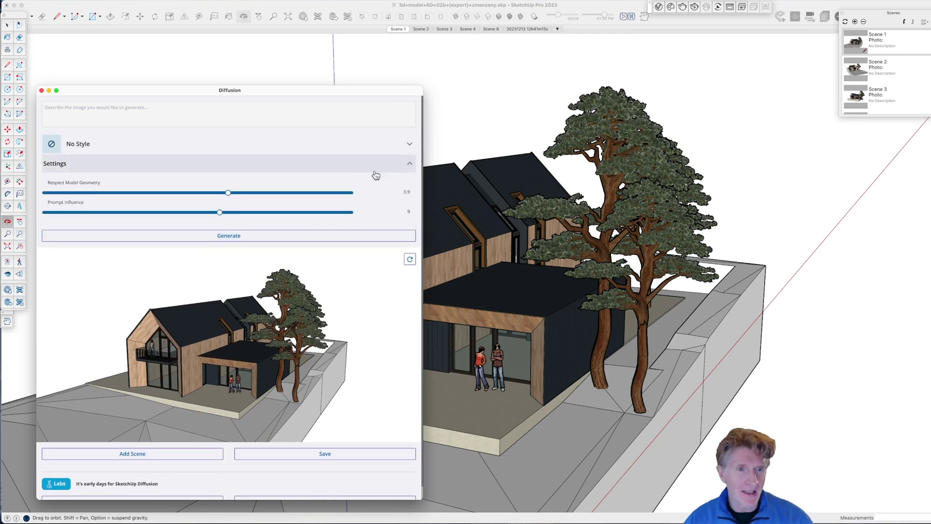
click(409, 144)
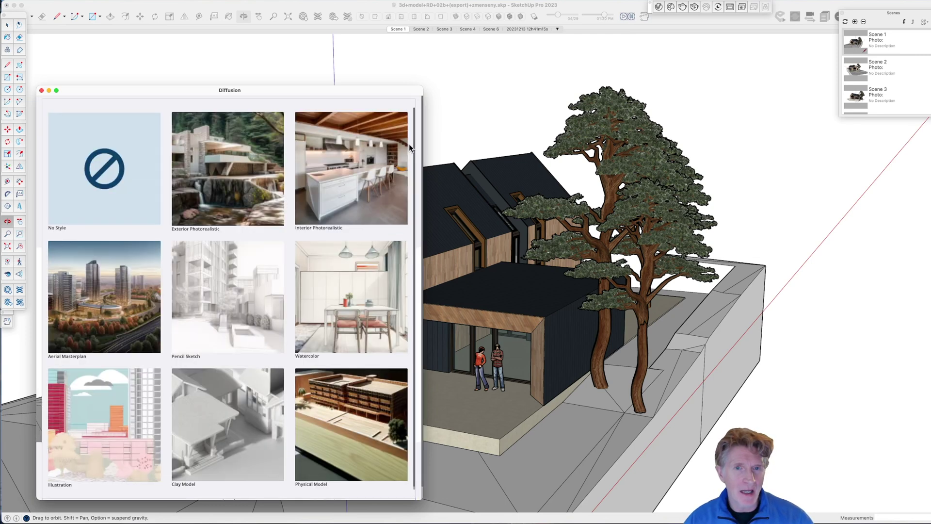
click(345, 445)
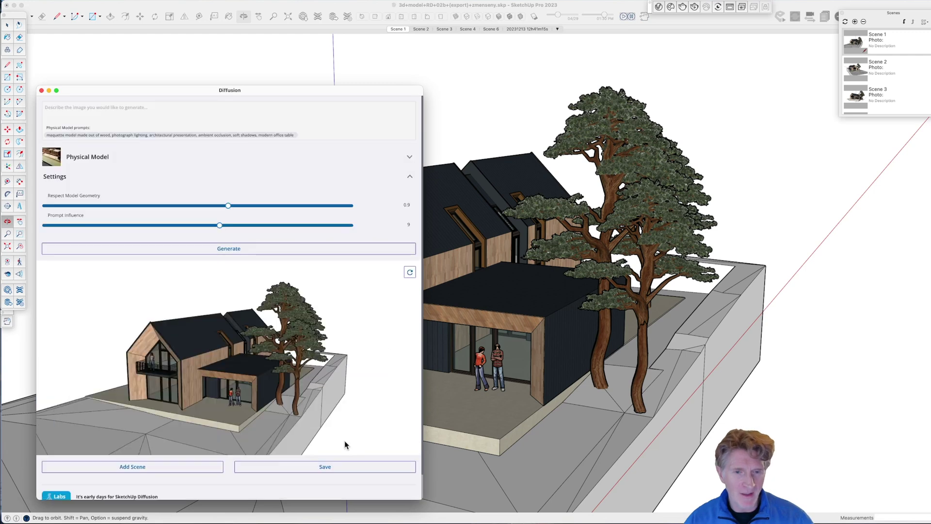
click(225, 250)
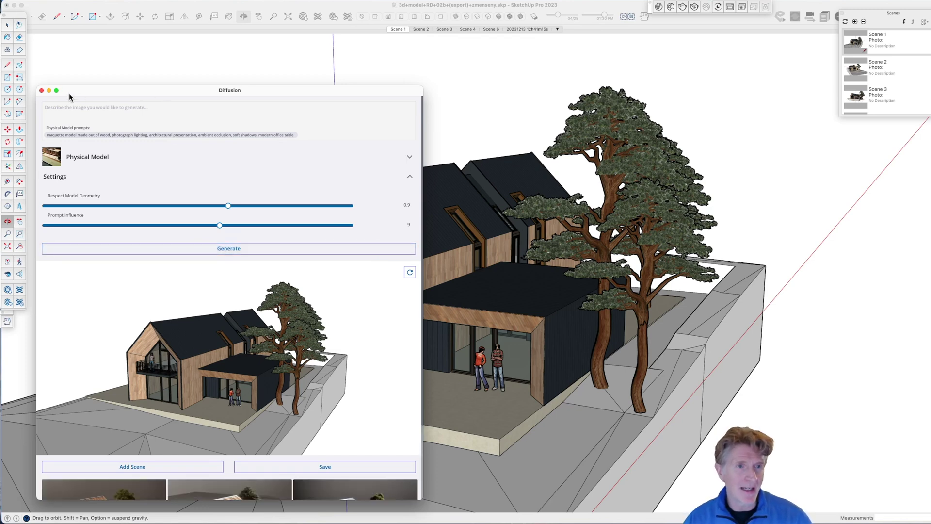
Enlarge the Diffusion window, inspect the first Physical Model image and save it as an image file in the Diffusion folder
click(56, 90)
scroll(244, 368, down, 10)
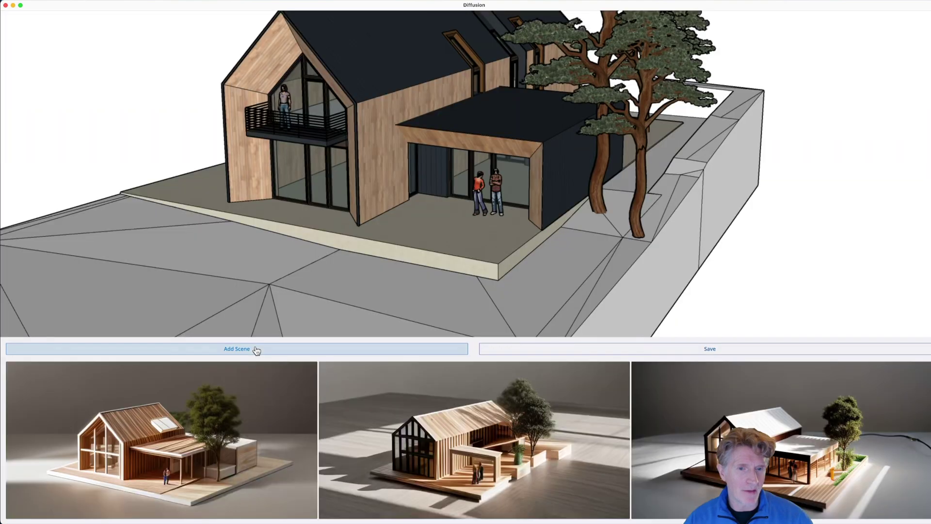
click(238, 425)
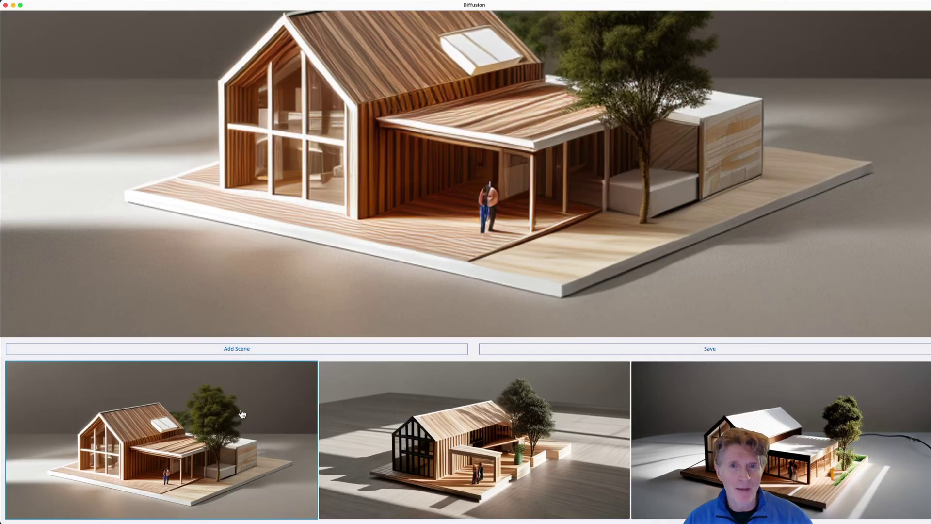
scroll(334, 165, up, 1)
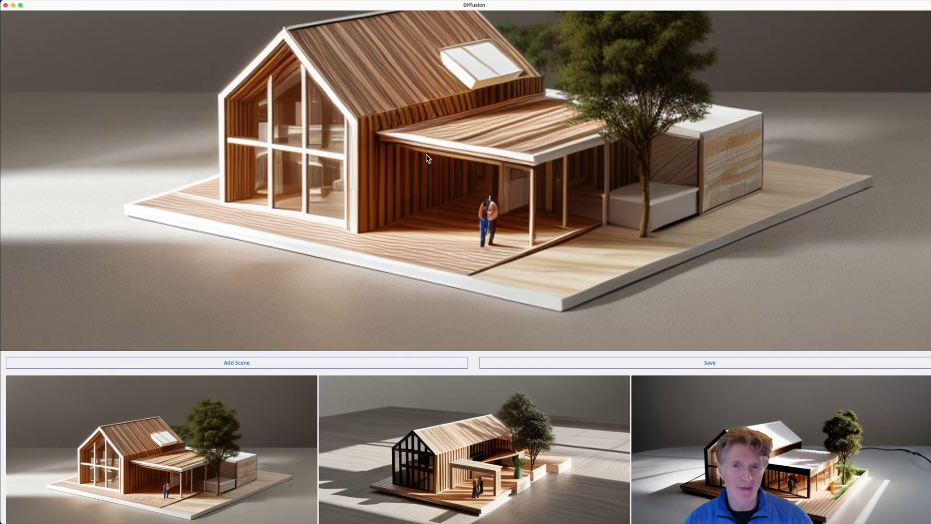
scroll(302, 151, up, 1)
scroll(304, 155, up, 2)
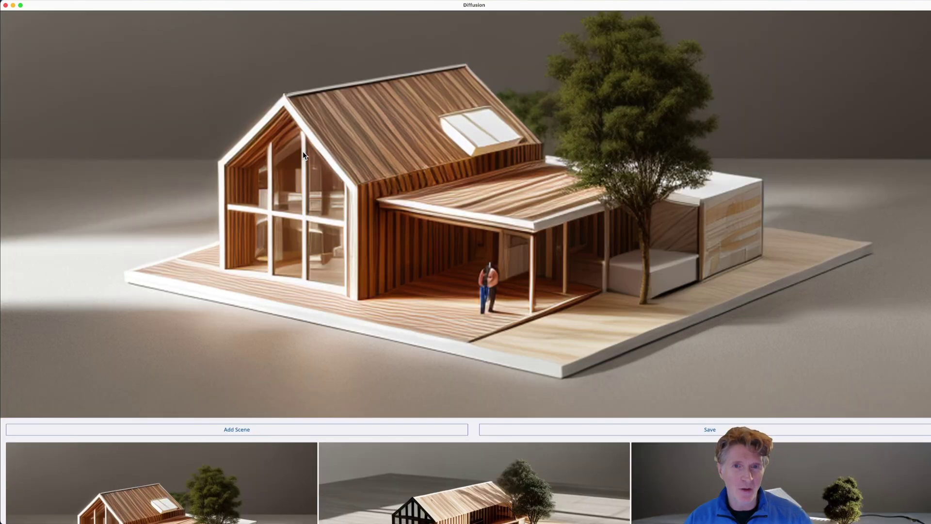
click(796, 431)
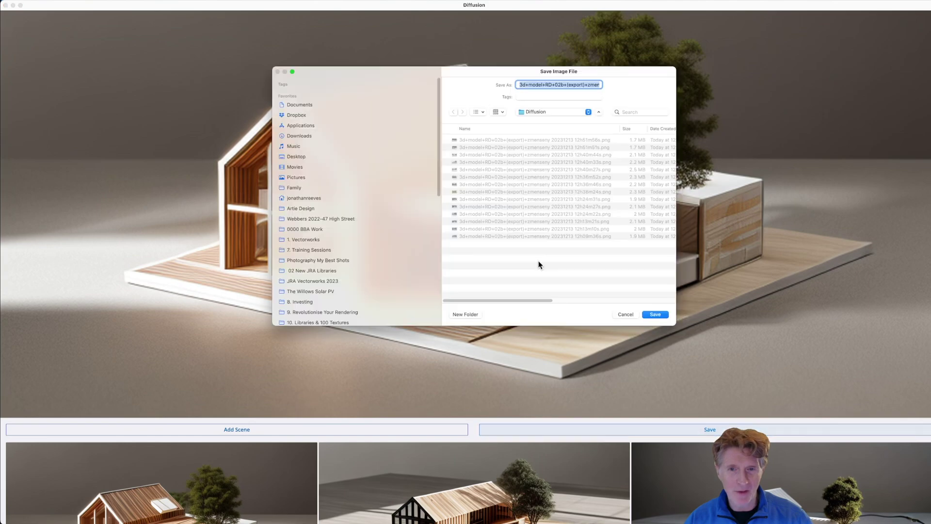
click(655, 314)
Inspect the second Physical Model image with the slatted timber house and save it to the Diffusion folder
scroll(453, 414, down, 5)
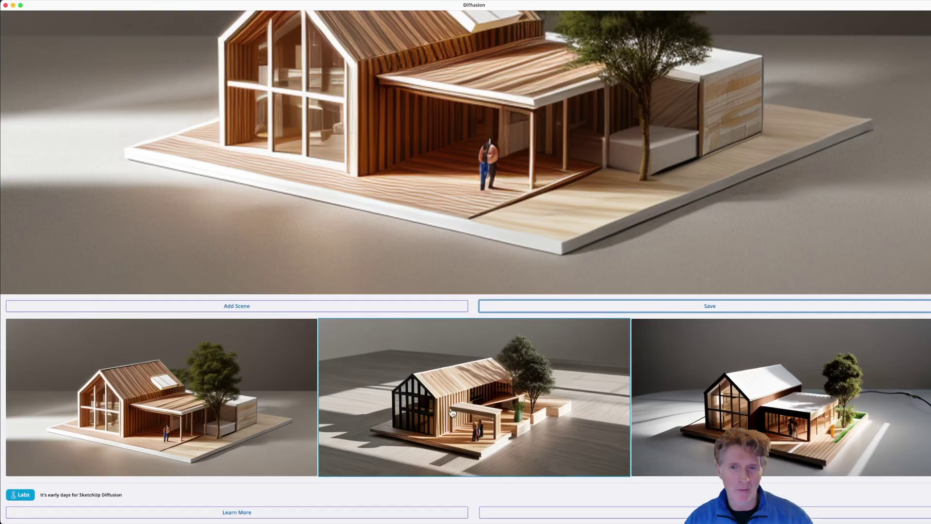
click(453, 413)
scroll(412, 162, up, 6)
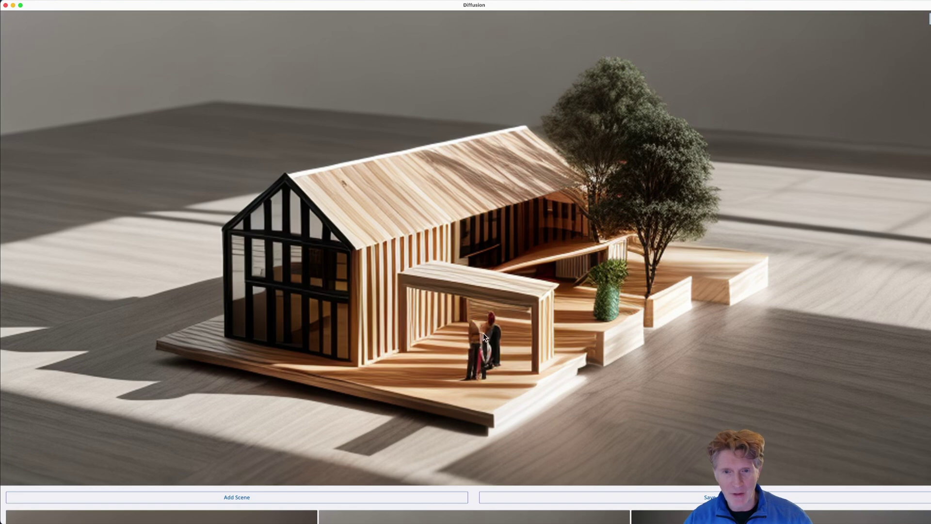
scroll(500, 331, down, 5)
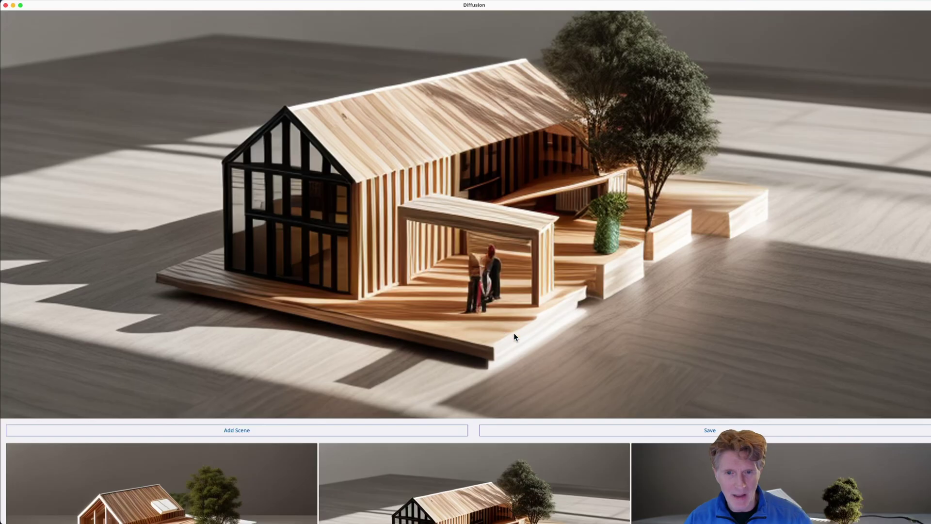
click(713, 308)
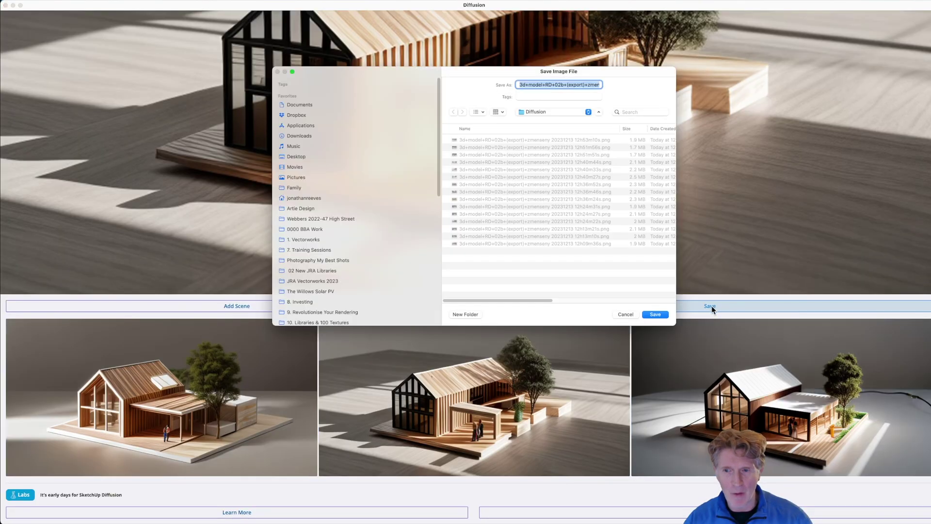
click(654, 314)
Inspect the third Physical Model image with the white roof, save it, and return to the prompt and generation settings
click(699, 374)
scroll(97, 198, up, 4)
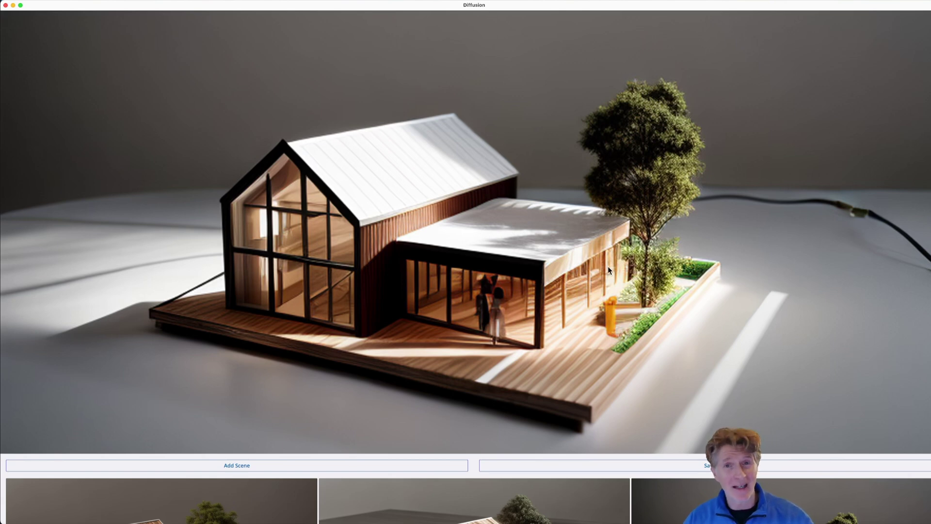
scroll(628, 258, down, 3)
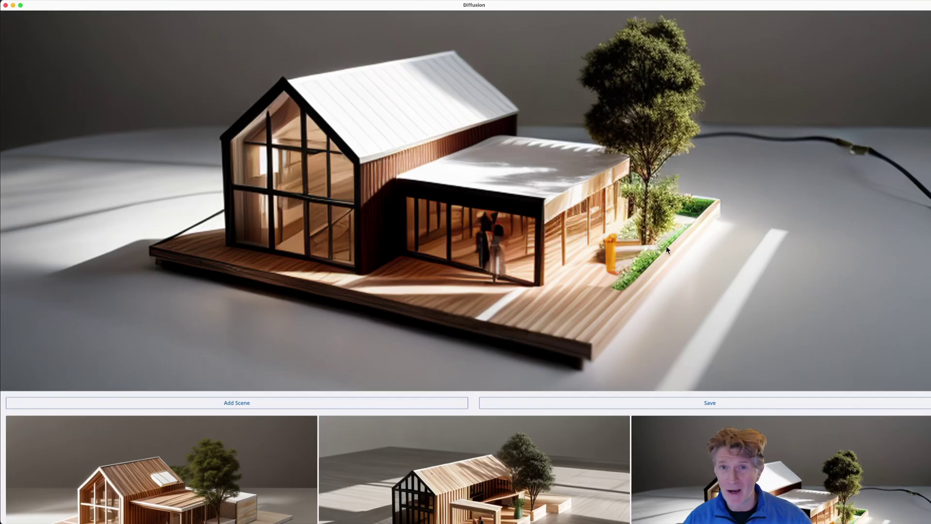
scroll(666, 245, down, 3)
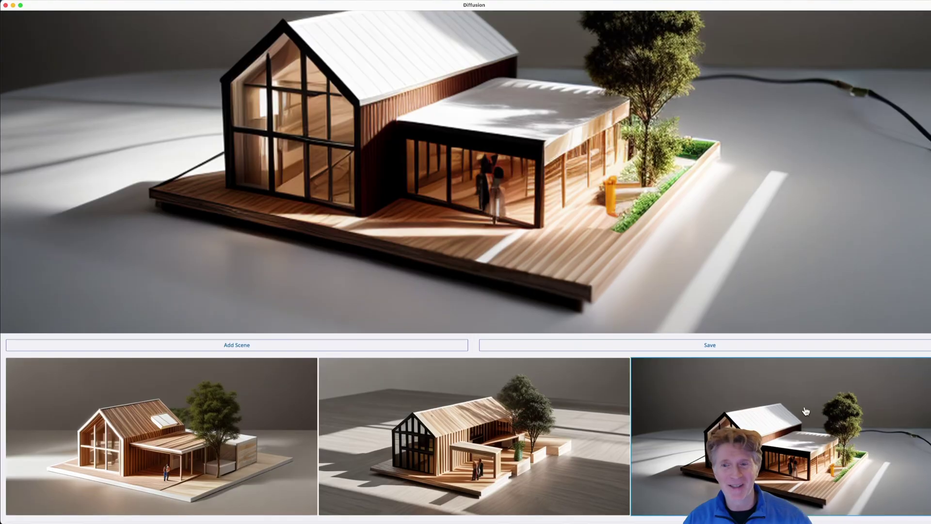
click(738, 345)
click(660, 314)
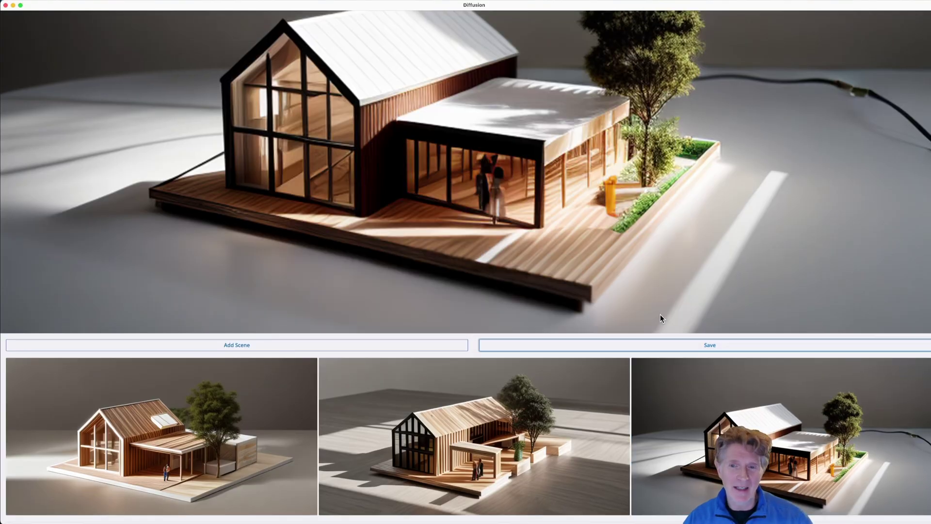
scroll(637, 310, up, 5)
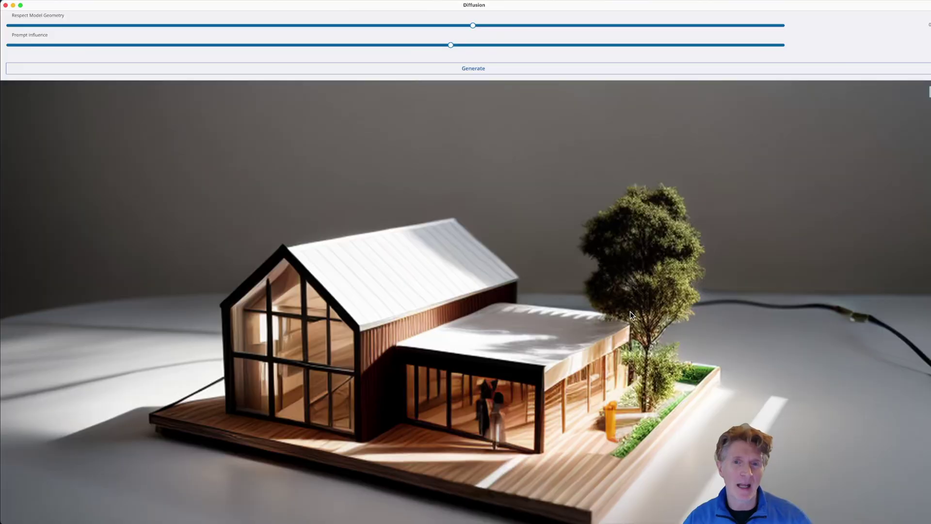
scroll(307, 67, up, 2)
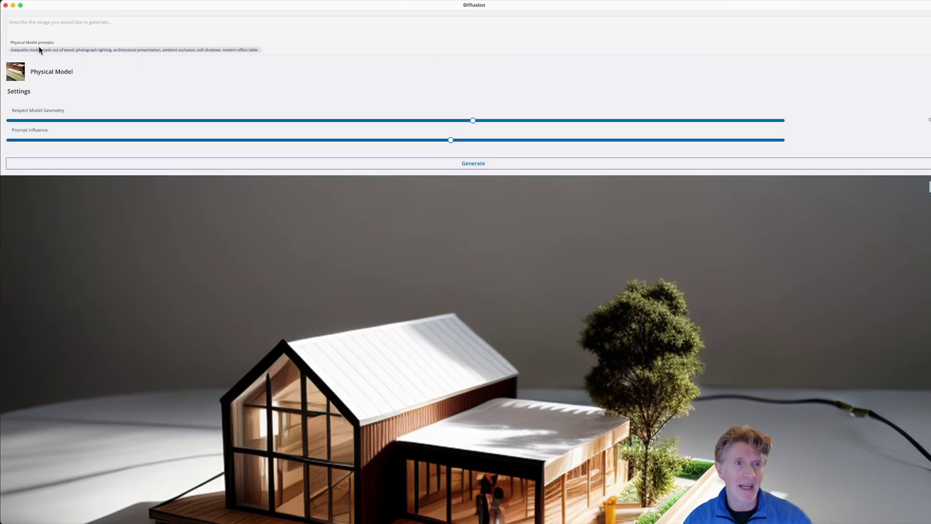